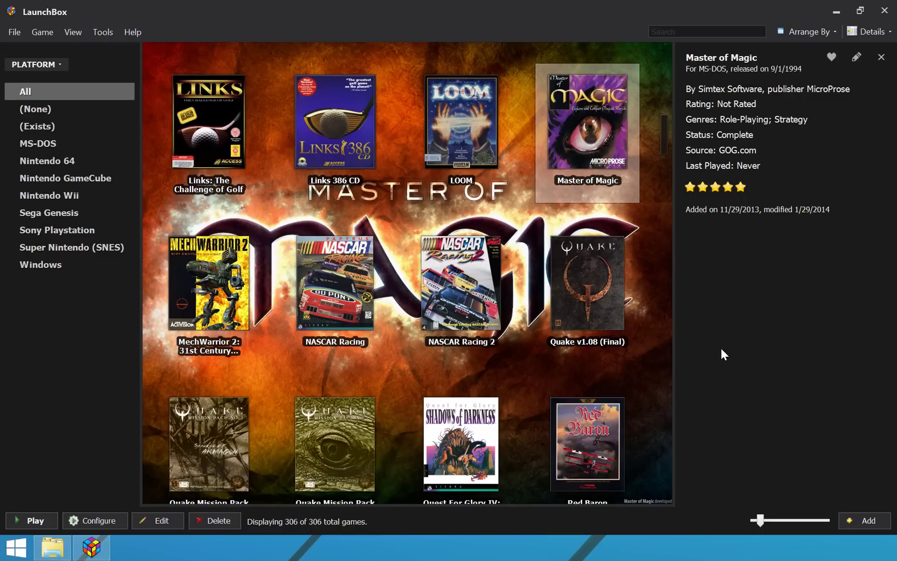
# Close LaunchBox and bring up the File Explorer window
pyautogui.click(892, 4)
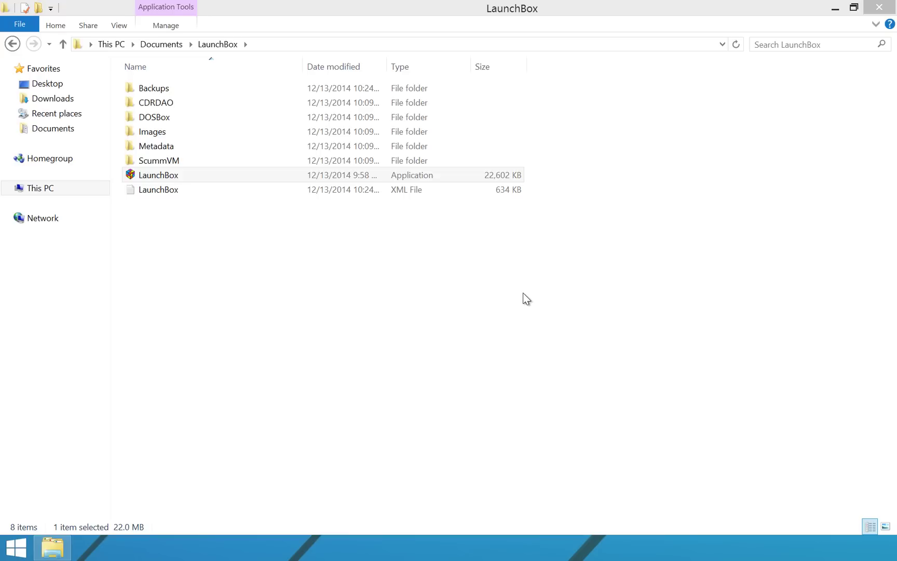
pyautogui.click(54, 545)
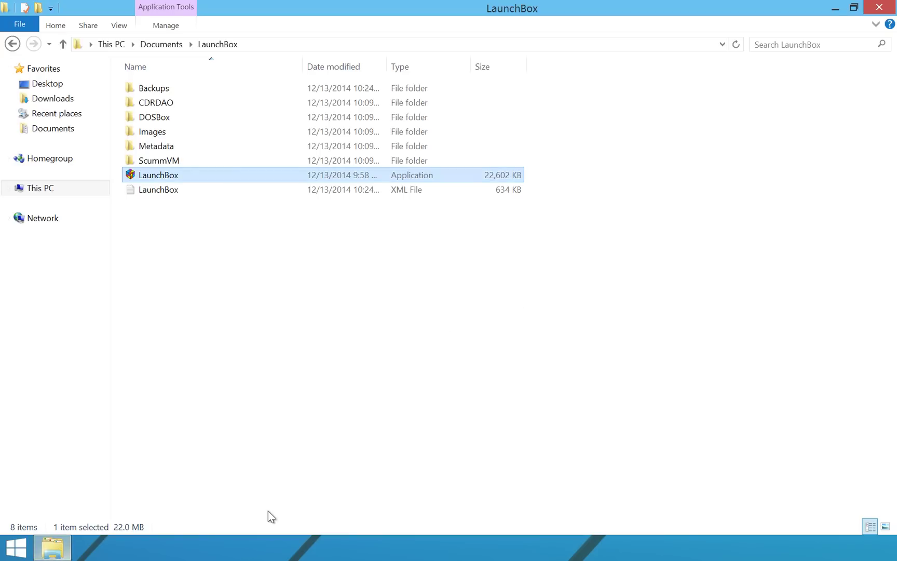
pyautogui.click(53, 553)
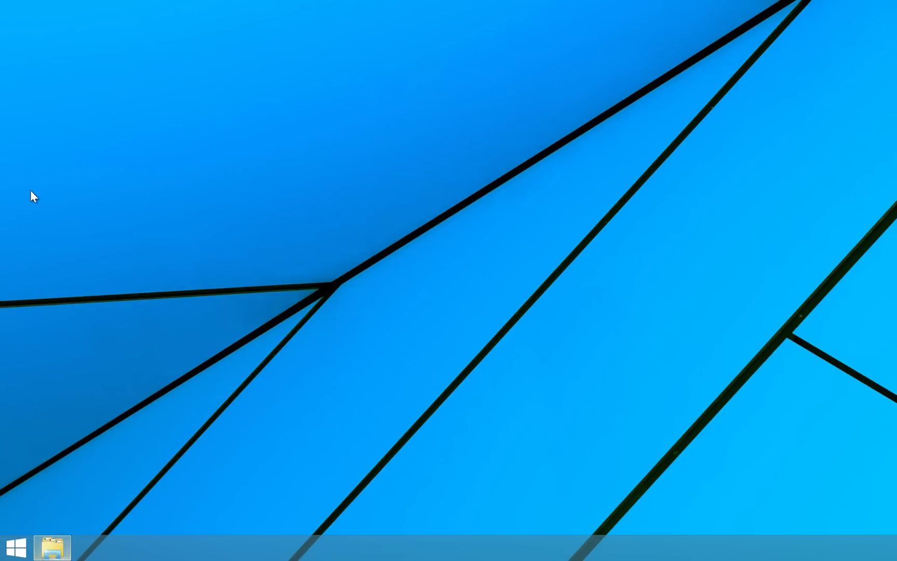
pyautogui.click(53, 553)
# Transfer the License XML file from the Desktop into the LaunchBox folder in Documents
pyautogui.click(65, 84)
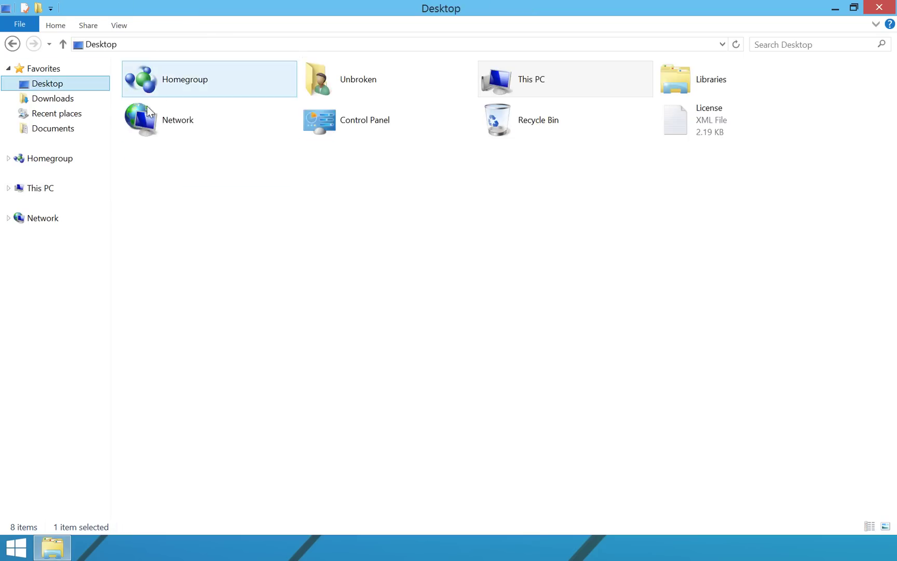
pyautogui.click(667, 129)
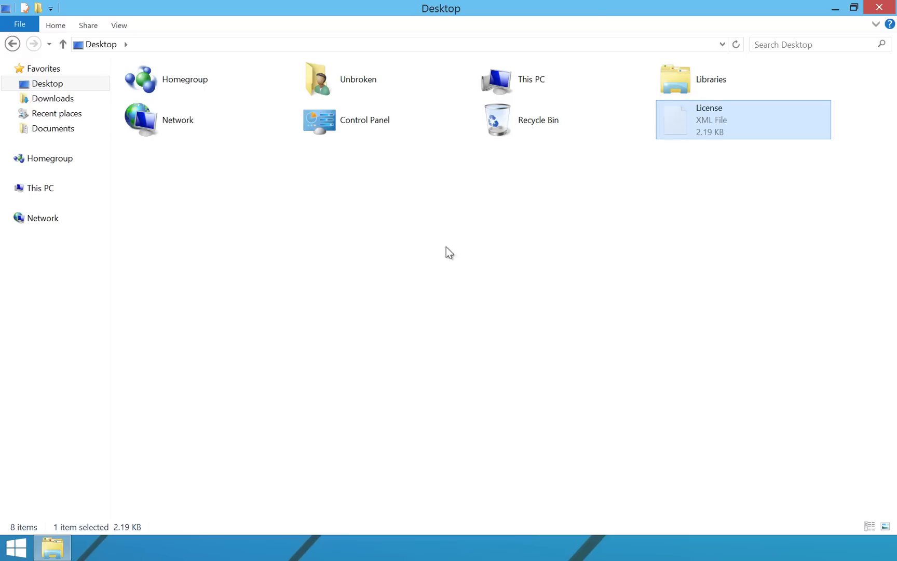
pyautogui.click(55, 127)
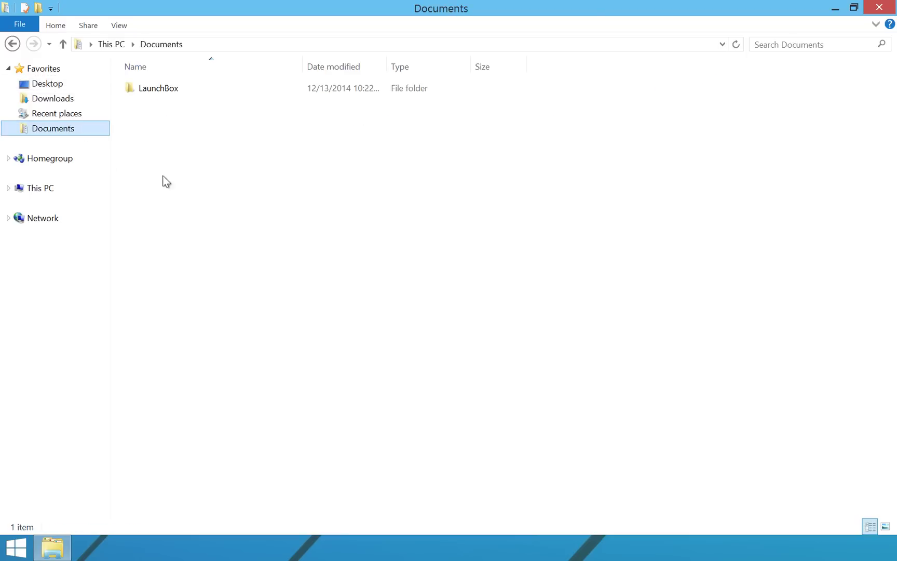
pyautogui.doubleClick(172, 89)
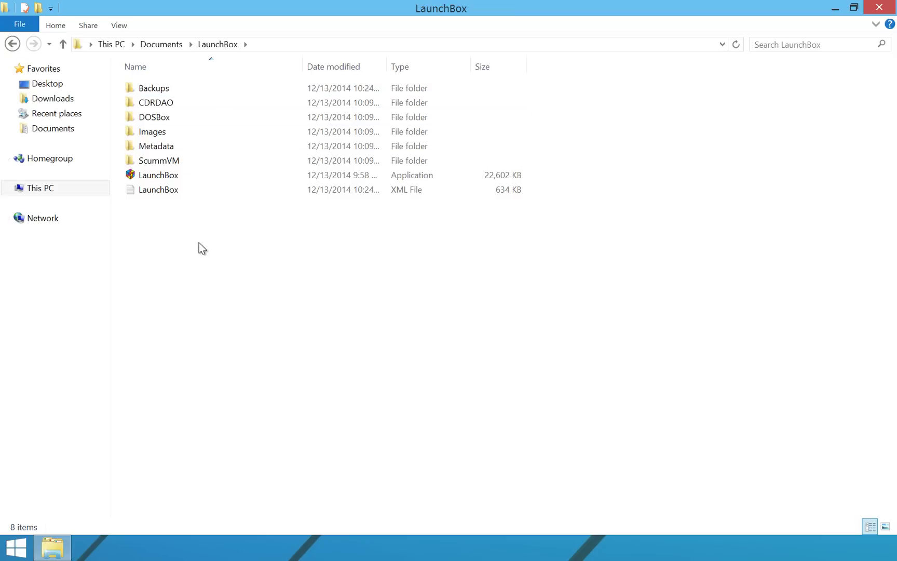
pyautogui.rightClick(170, 211)
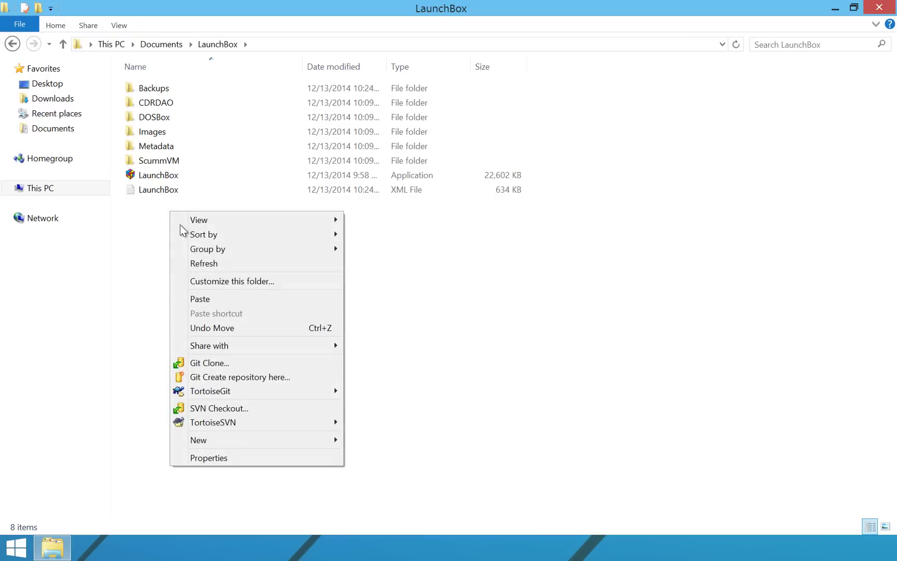
pyautogui.click(212, 299)
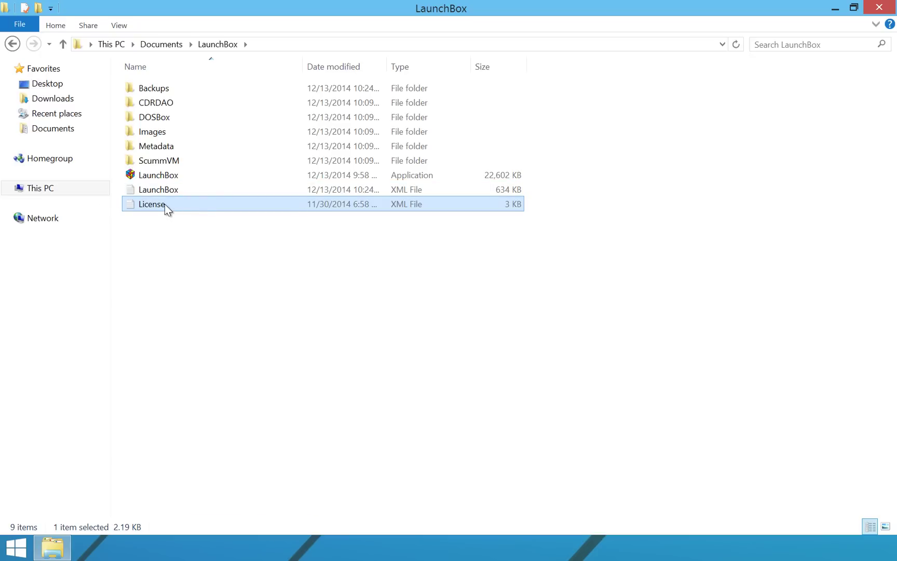
# Start the LaunchBox application from its folder and dismiss the welcome window
pyautogui.click(232, 266)
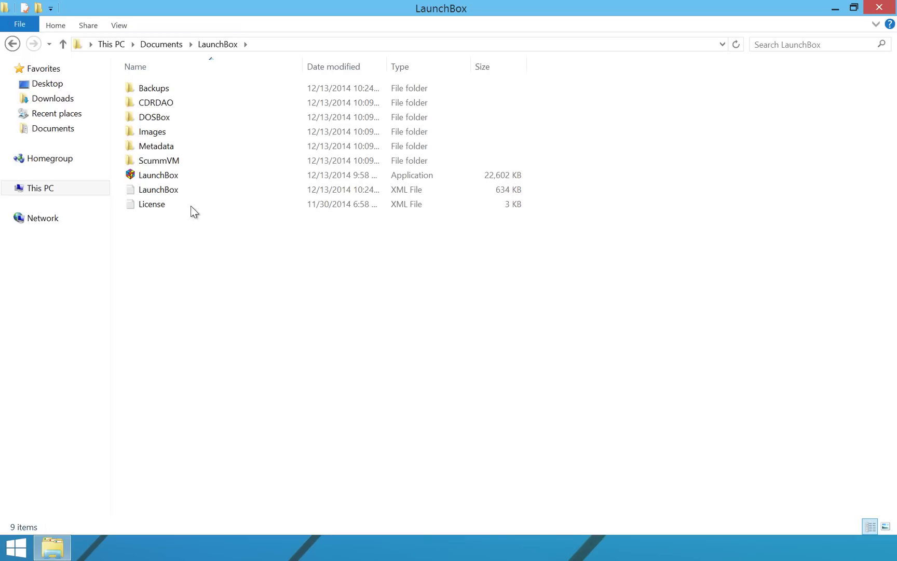
pyautogui.doubleClick(150, 181)
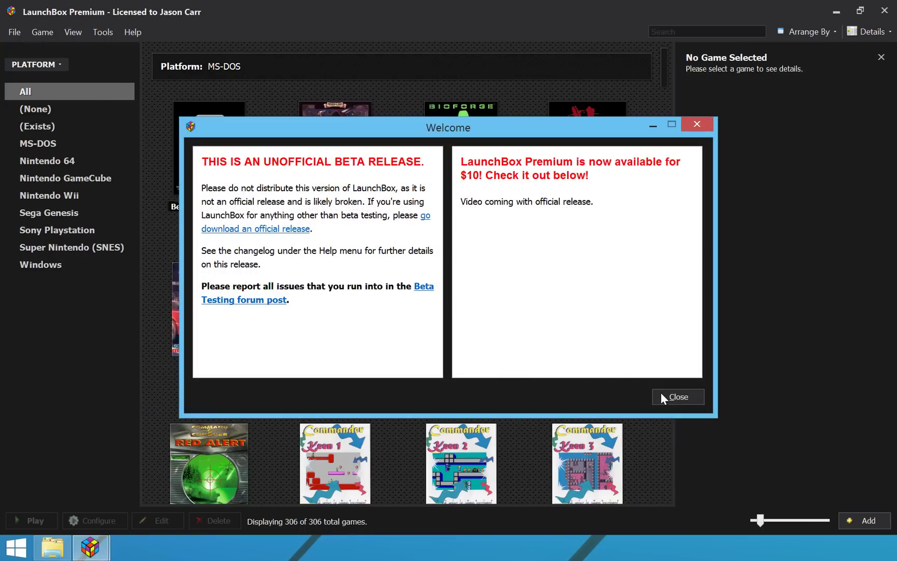
pyautogui.click(666, 395)
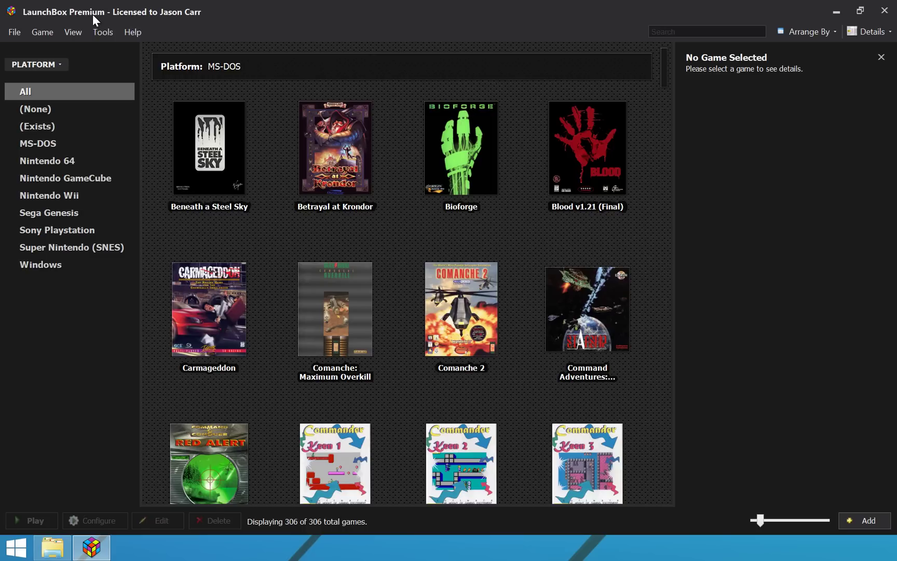
# Open the theme's color options and examine the color pickers for the highlighted item border and window border, cancelling each
pyautogui.click(105, 31)
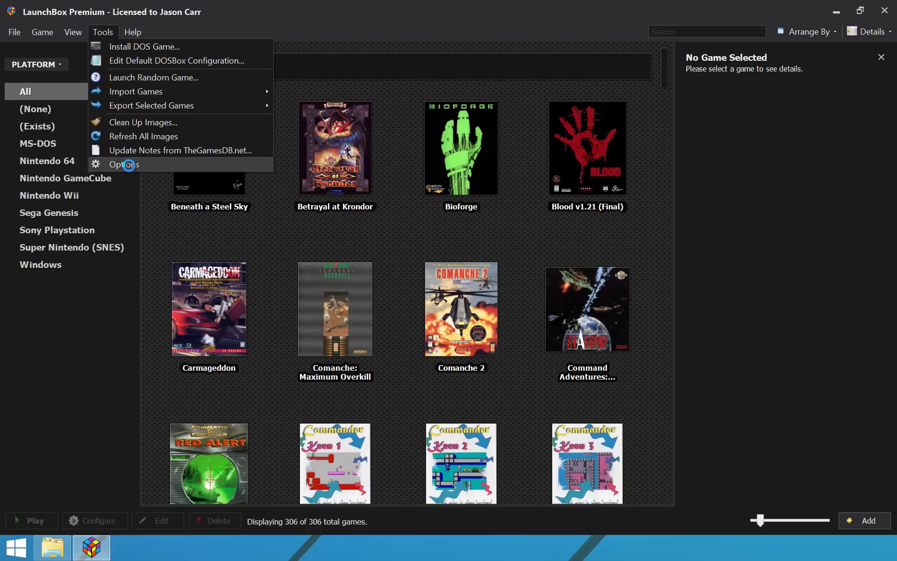
pyautogui.click(126, 164)
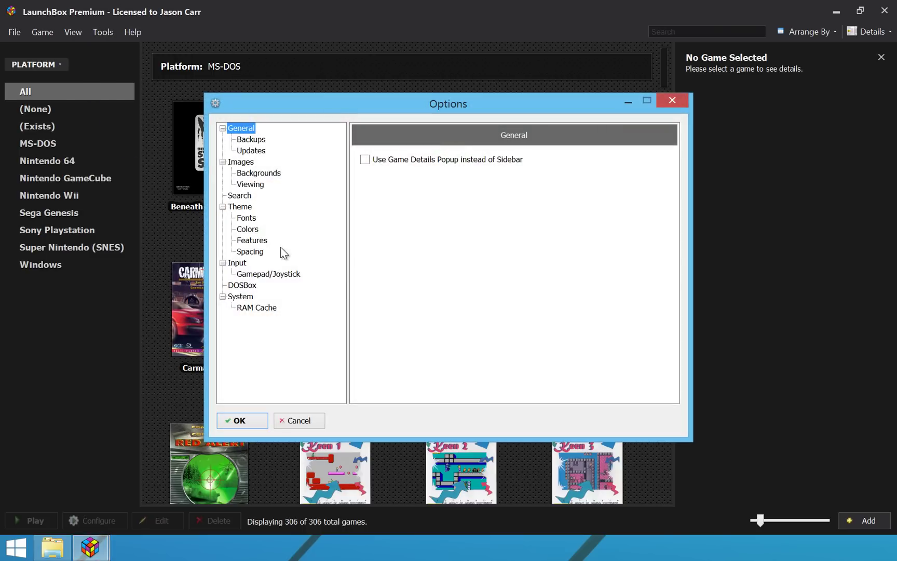
pyautogui.click(247, 228)
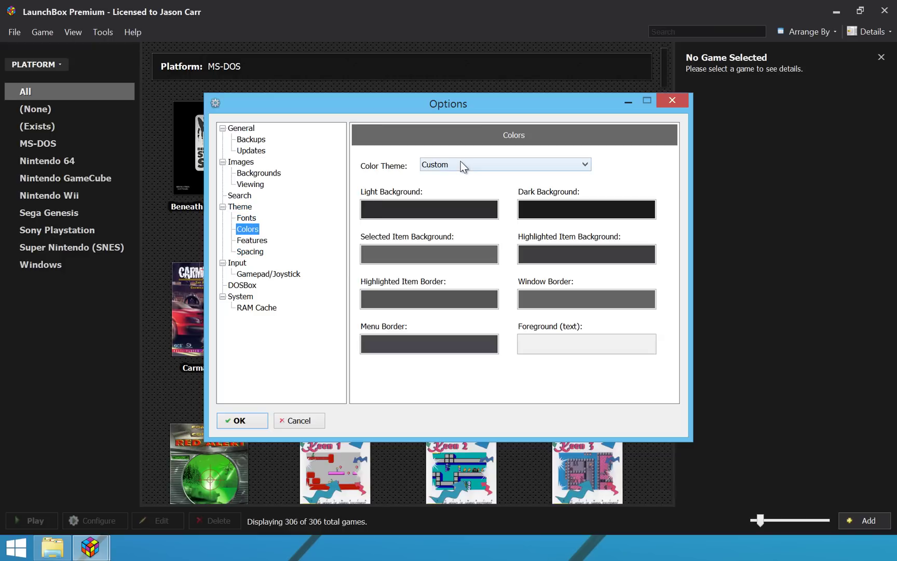
pyautogui.press('Tab')
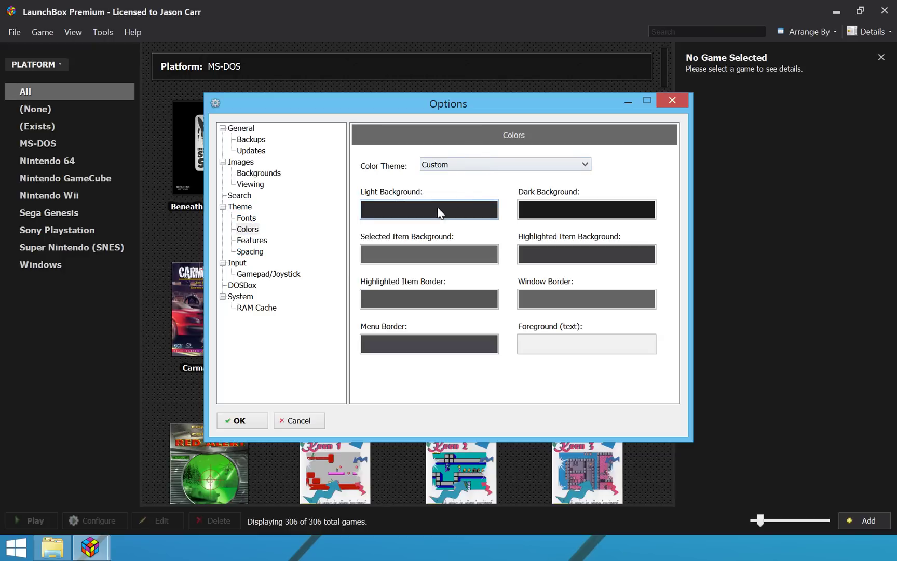
pyautogui.click(441, 301)
pyautogui.click(370, 320)
pyautogui.click(571, 303)
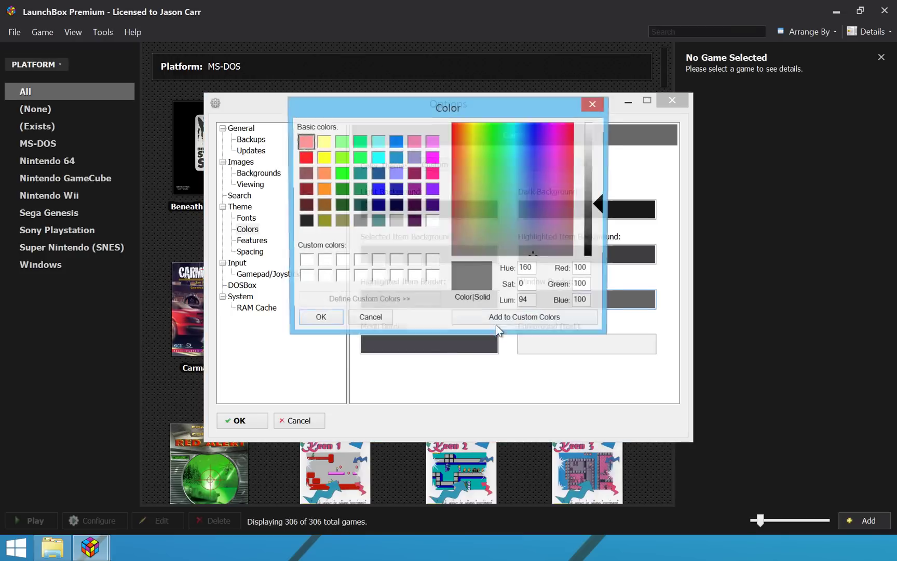
pyautogui.click(381, 321)
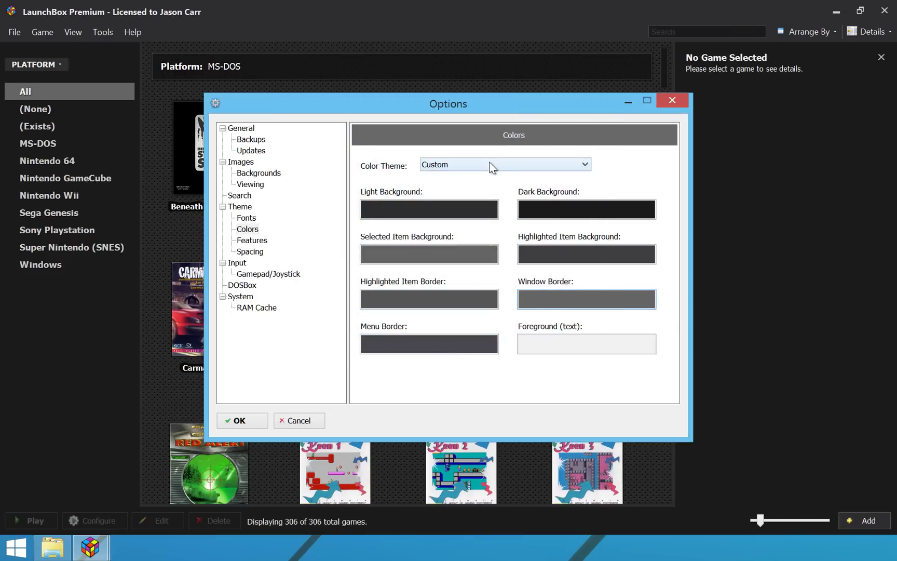
# Set the color theme to Chocolate and apply the options
pyautogui.click(492, 165)
pyautogui.scroll(-3, 496, 244)
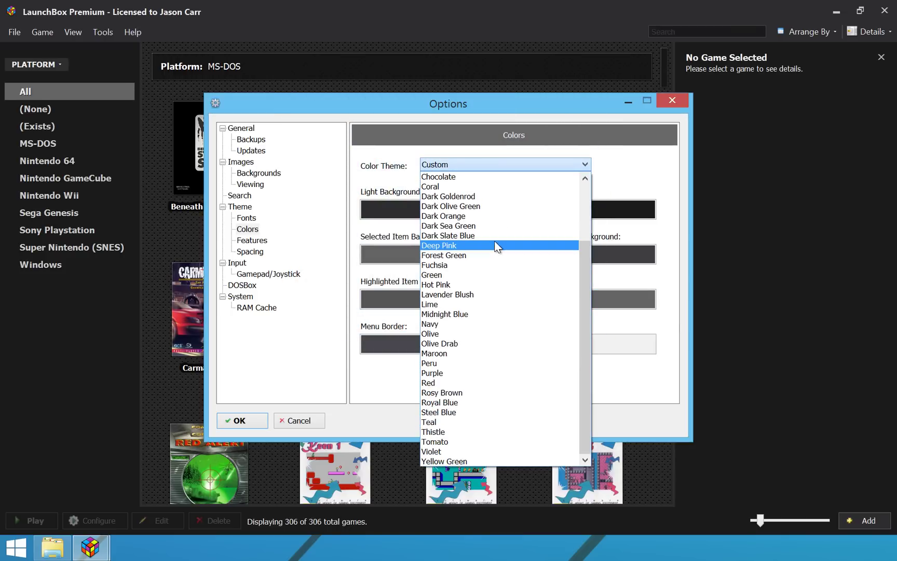
pyautogui.scroll(3, 474, 239)
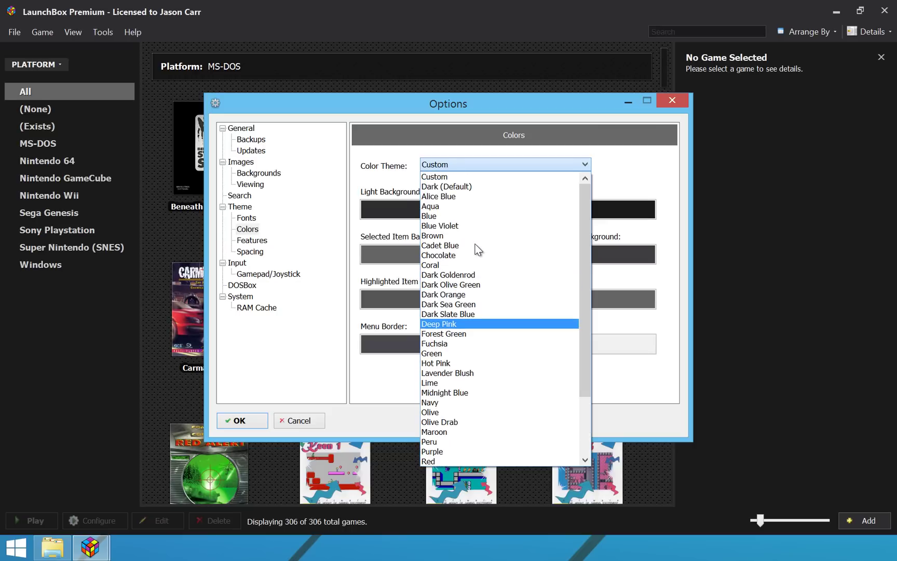
pyautogui.click(470, 255)
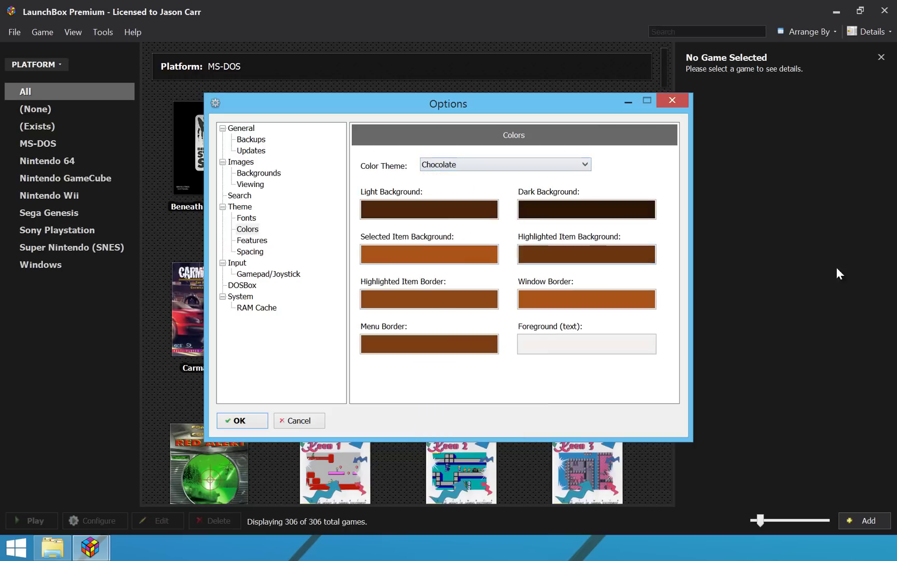
pyautogui.click(236, 420)
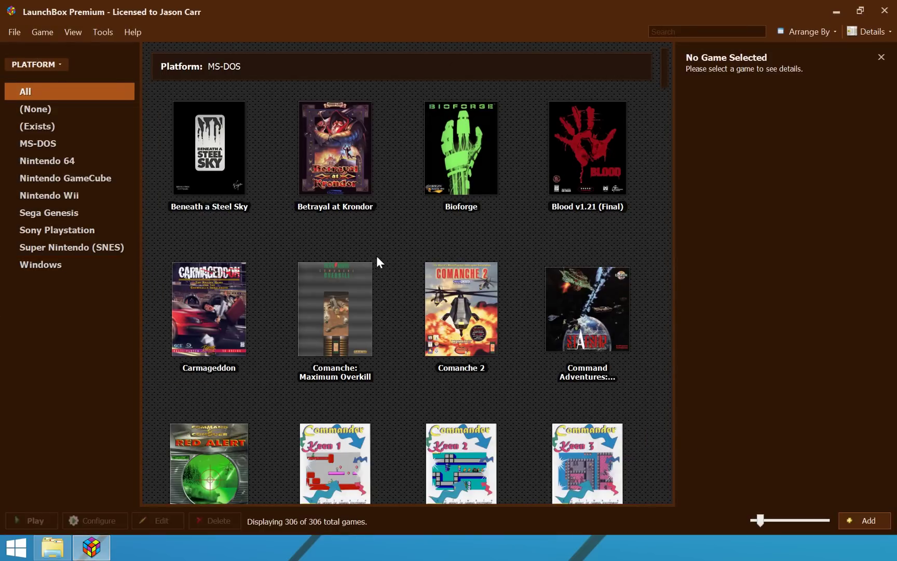
# View the details of Hexen: Beyond Heretic v1.1 (Final) and Master of Magic in the game library
pyautogui.scroll(-10, 383, 260)
pyautogui.scroll(-3, 457, 286)
pyautogui.click(447, 312)
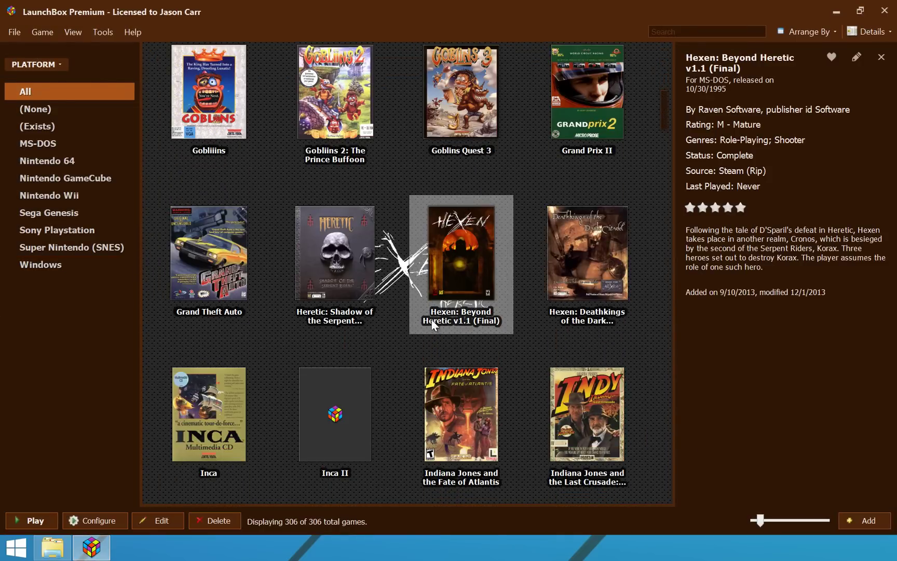
pyautogui.scroll(-7, 467, 312)
pyautogui.scroll(-2, 571, 322)
pyautogui.click(571, 332)
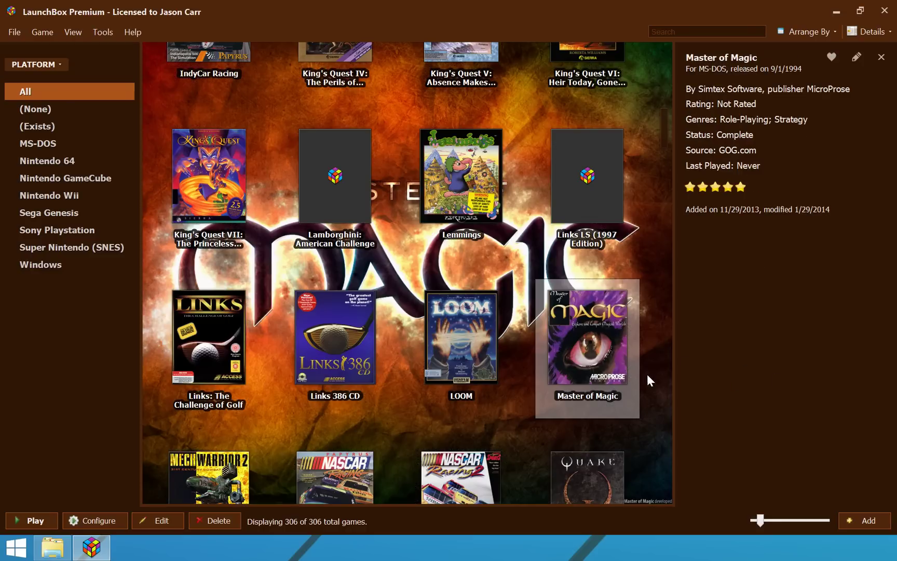
# Change the color theme to Lime in the options, apply it, and check the game library's look
pyautogui.click(102, 32)
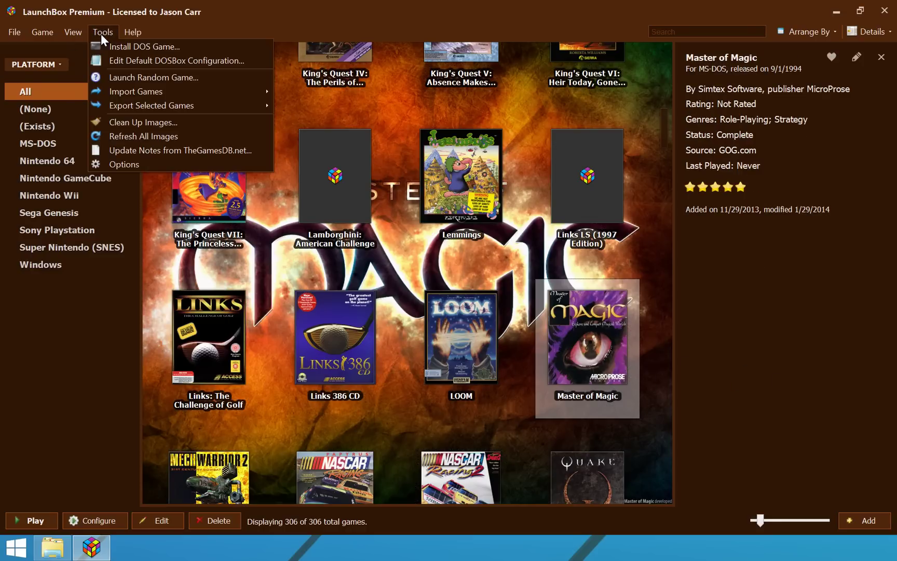
pyautogui.click(121, 165)
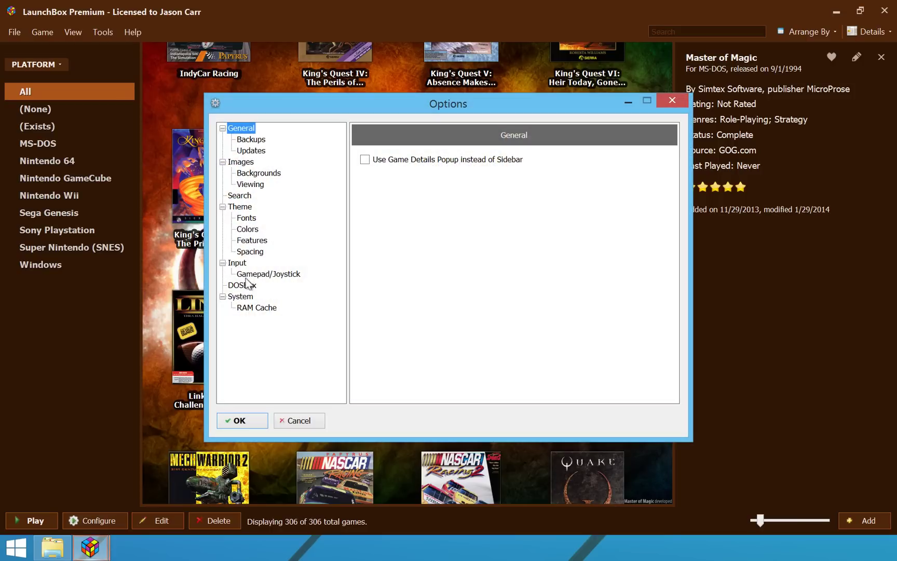
pyautogui.click(247, 229)
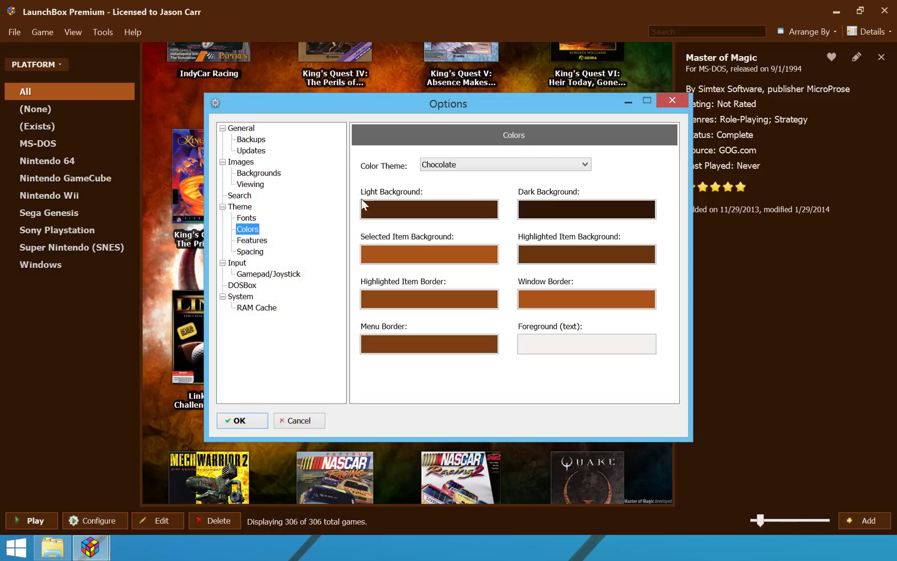
pyautogui.click(457, 165)
pyautogui.click(453, 304)
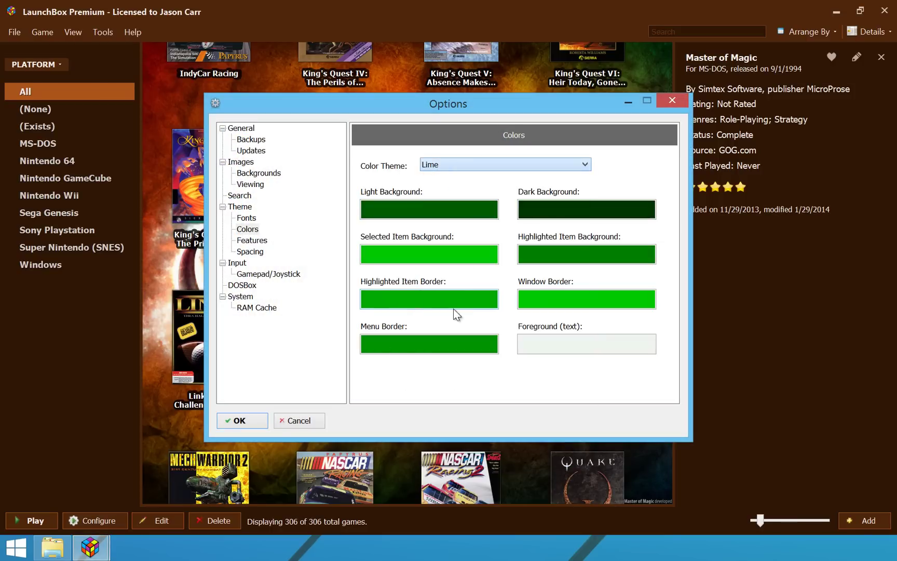
pyautogui.click(242, 420)
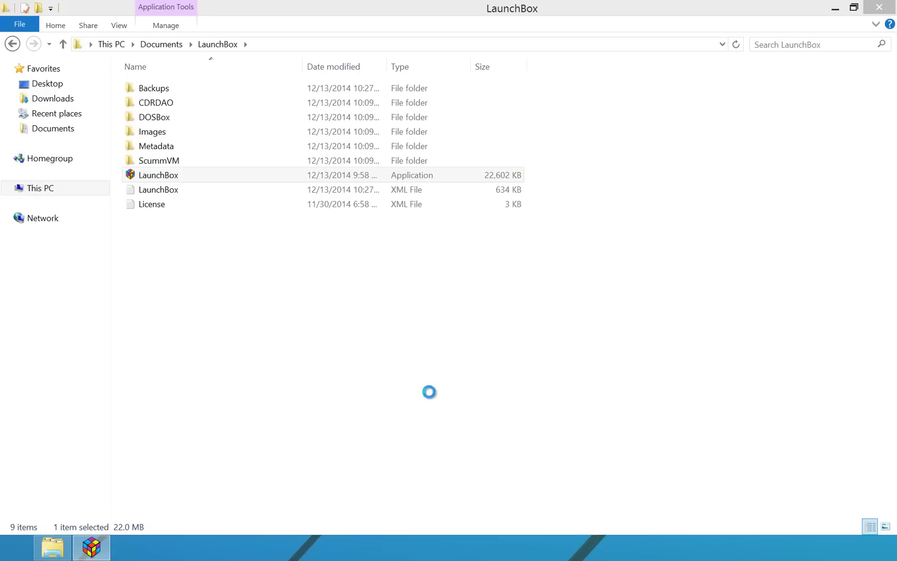
pyautogui.scroll(3, 446, 310)
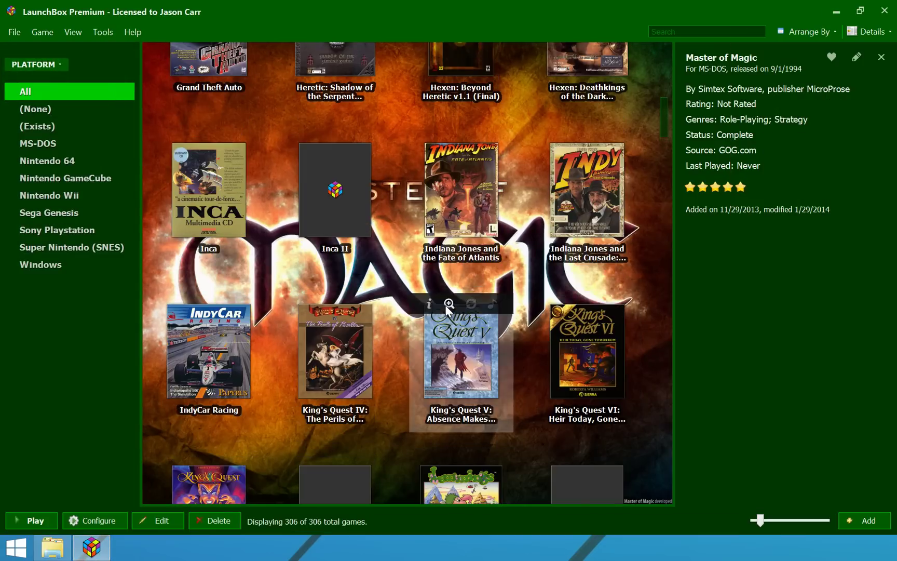
pyautogui.scroll(-3, 446, 311)
# Change the color theme to Deep Pink in the options and apply it
pyautogui.click(103, 32)
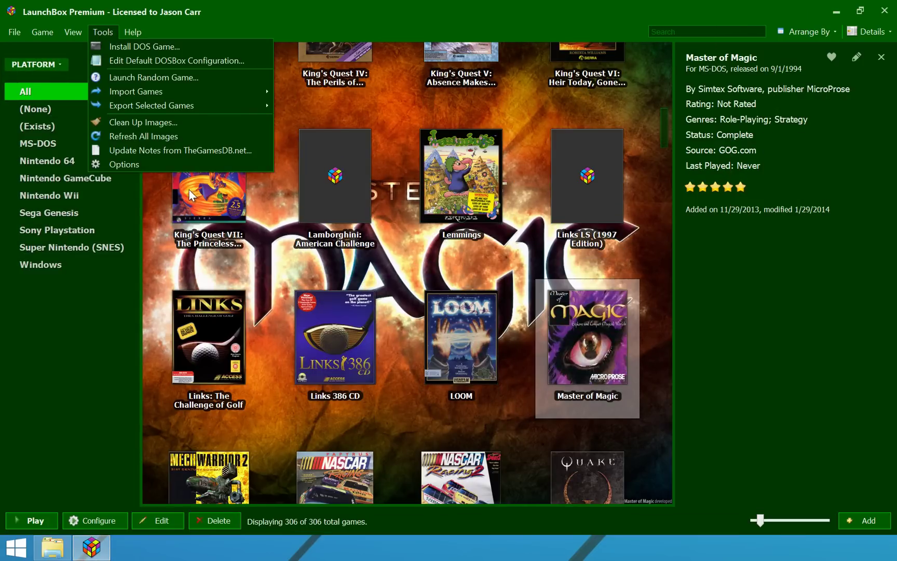
pyautogui.click(197, 165)
pyautogui.click(247, 229)
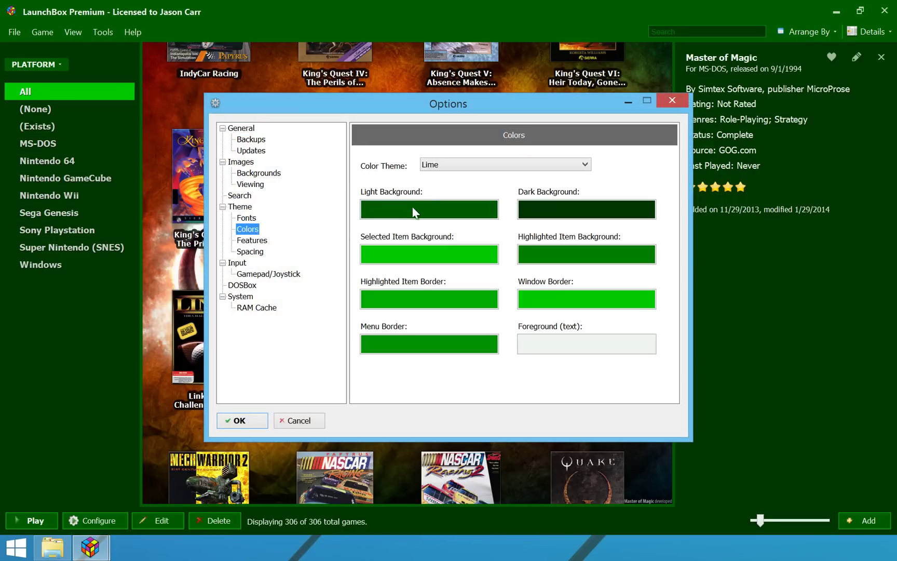
pyautogui.click(457, 165)
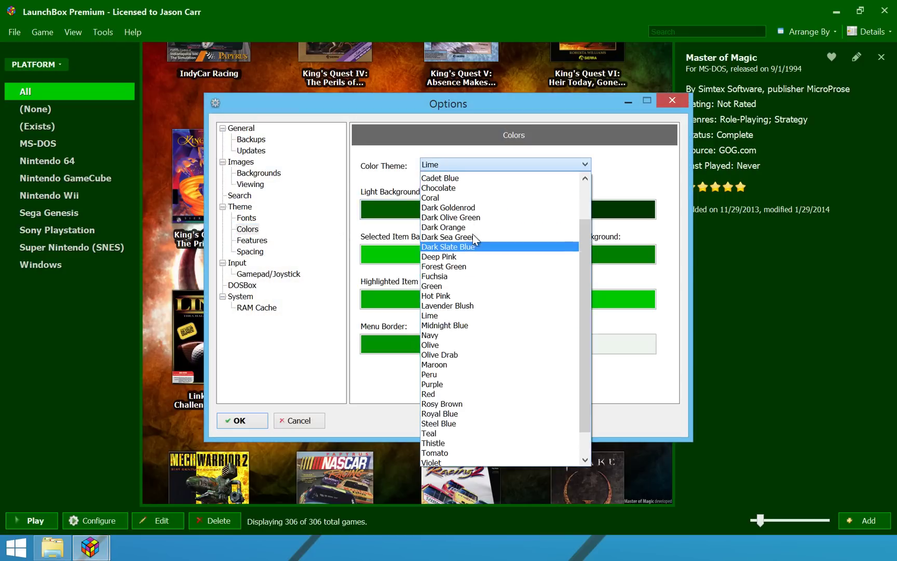
pyautogui.scroll(3, 472, 236)
pyautogui.click(458, 323)
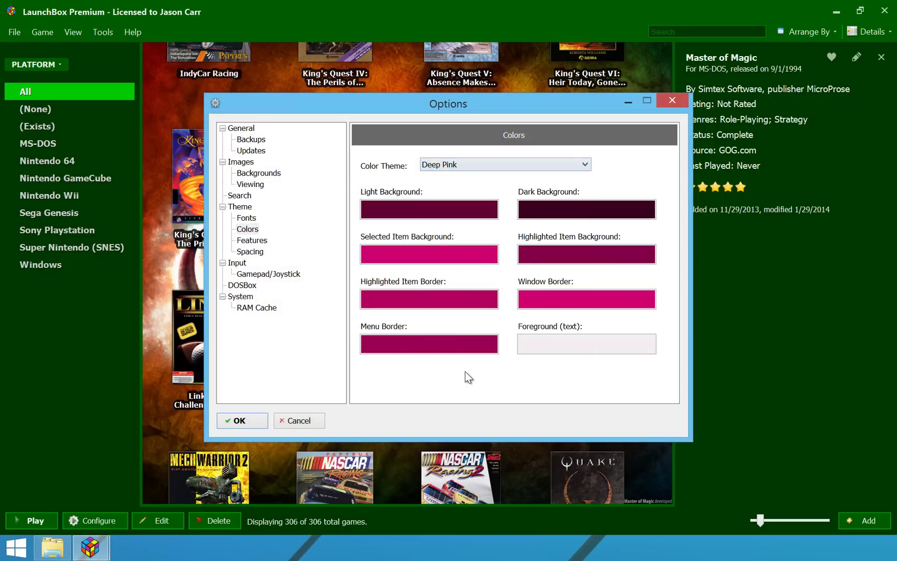
pyautogui.click(247, 420)
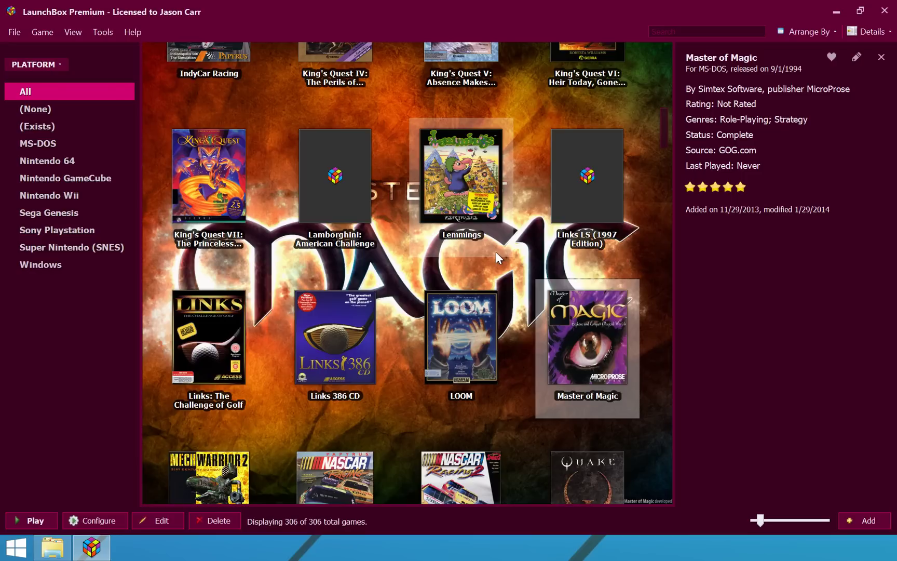
# Group the sidebar by custom filters and show the games in the 5-Star Favorites filter
pyautogui.click(41, 63)
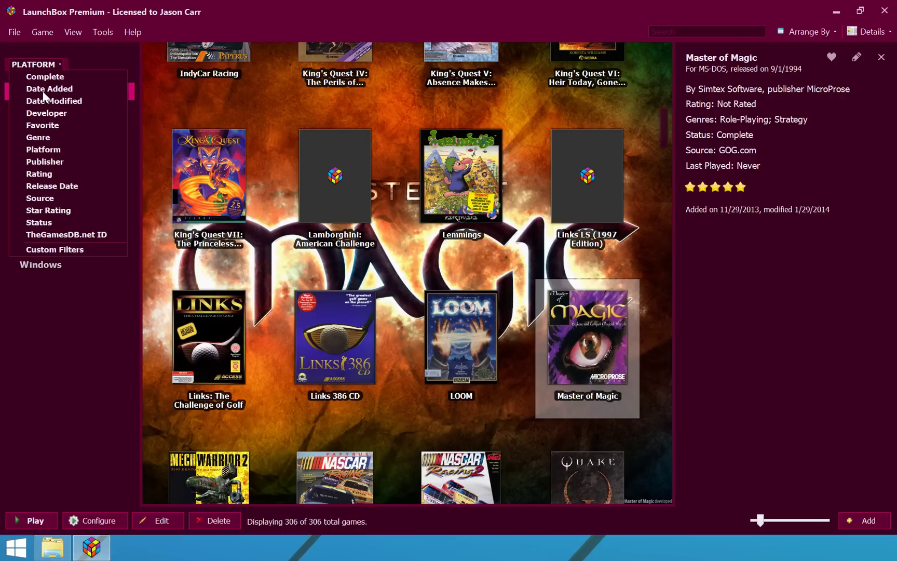
pyautogui.click(63, 249)
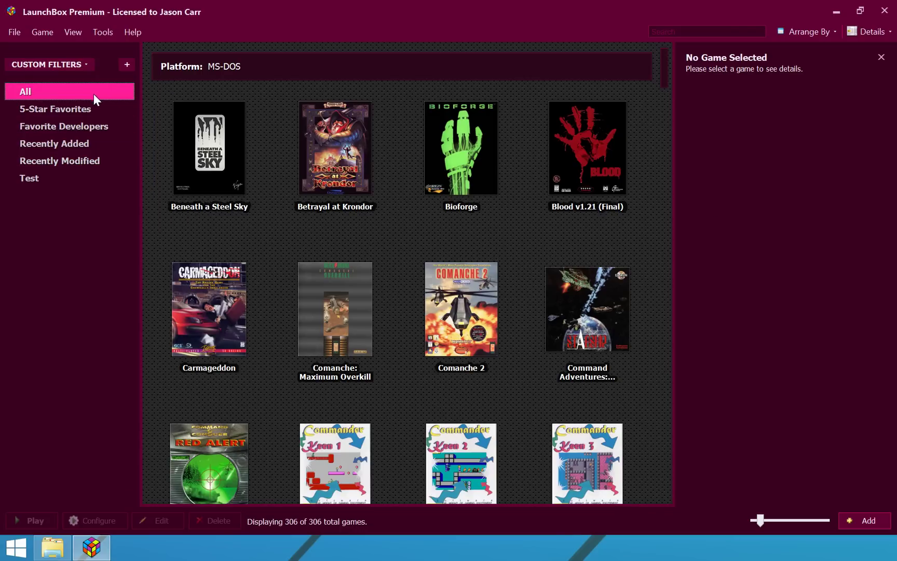
pyautogui.click(79, 67)
pyautogui.click(79, 66)
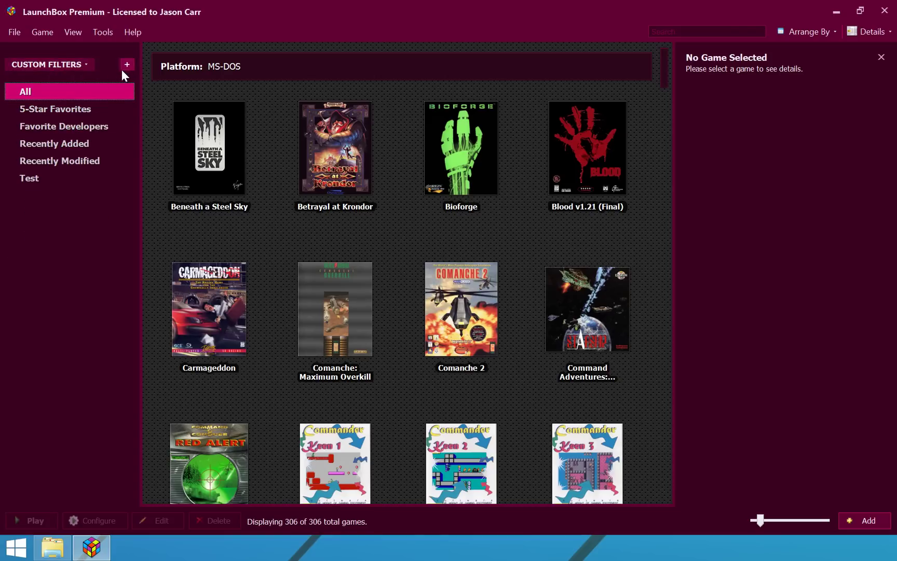
pyautogui.click(68, 108)
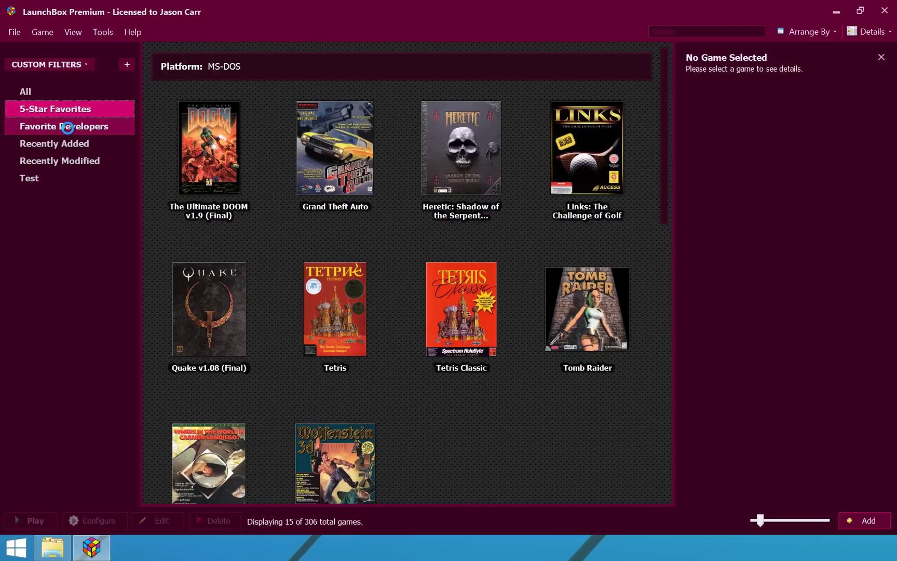
pyautogui.click(68, 126)
pyautogui.click(74, 108)
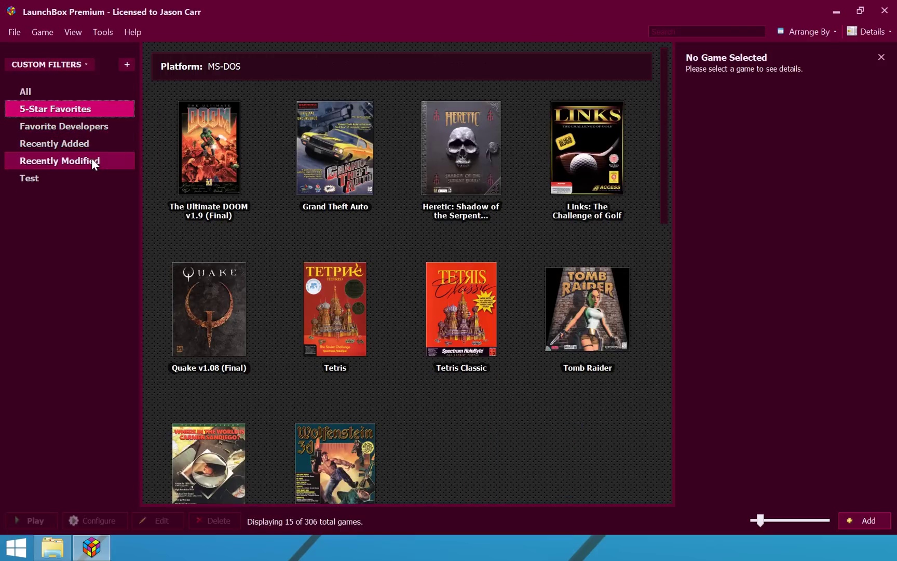
# Start a new saved filter titled "Stuff" with the platforms Nintendo 64, Nintendo GameCube and Nintendo Wii
pyautogui.click(128, 66)
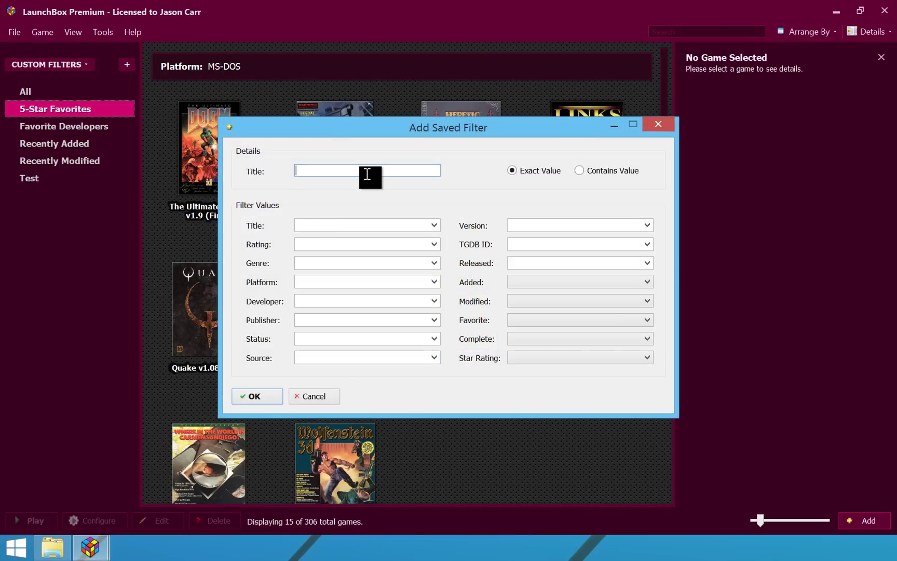
pyautogui.write('Stuff')
pyautogui.moveTo(545, 171)
pyautogui.moveTo(616, 171)
pyautogui.click(434, 281)
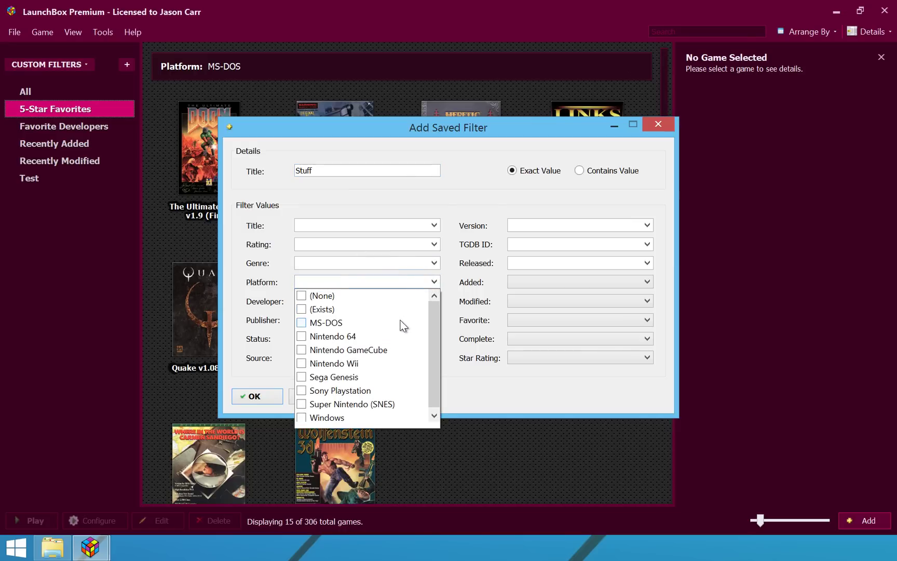
pyautogui.click(352, 339)
pyautogui.click(352, 350)
pyautogui.click(351, 362)
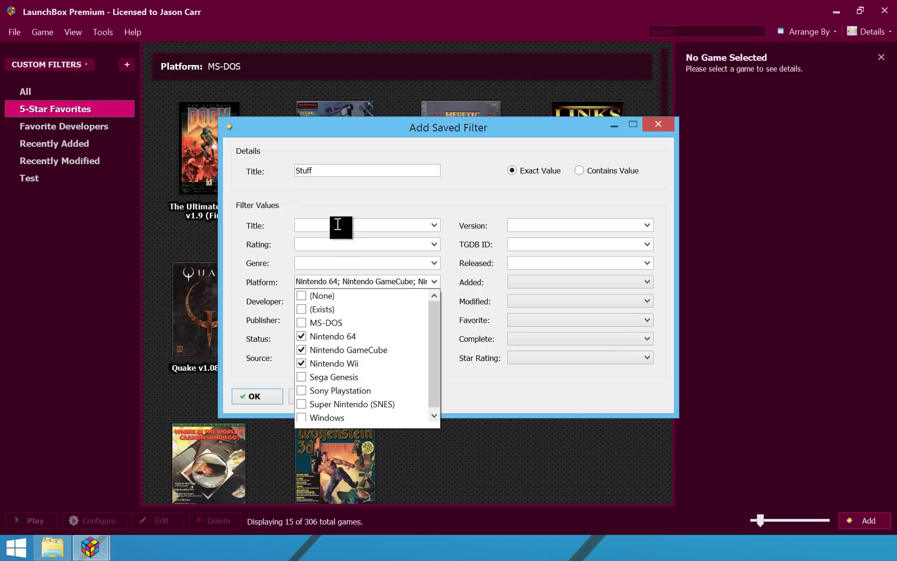
# Retitle the new filter "Nintendo", save it, and look through its filtered games
pyautogui.click(327, 169)
pyautogui.click(327, 168)
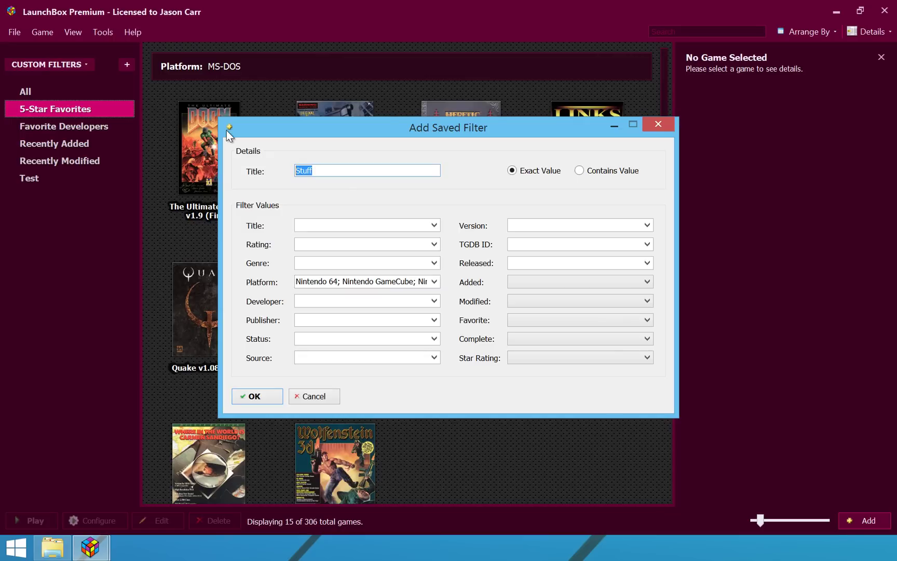
pyautogui.write('Nintendo')
pyautogui.click(253, 396)
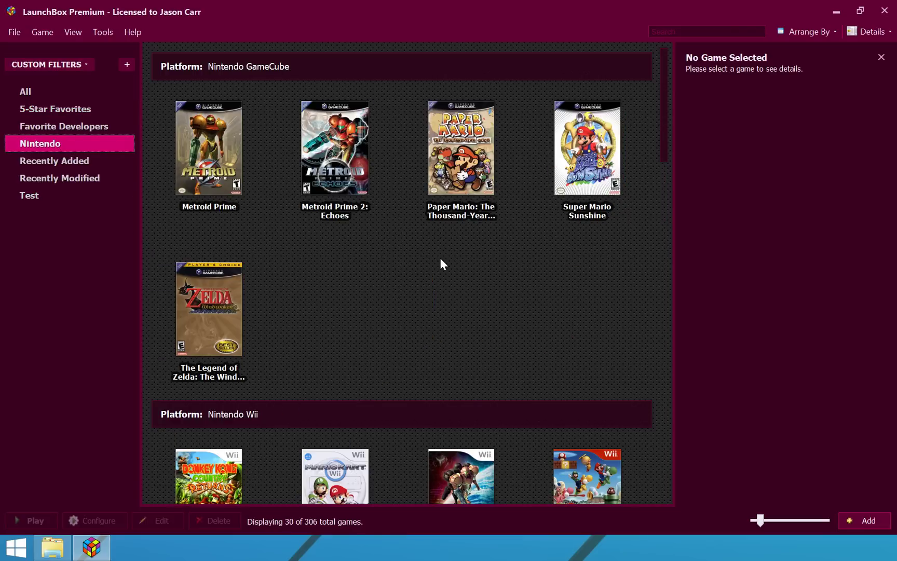
pyautogui.scroll(-15, 440, 260)
pyautogui.scroll(3, 440, 260)
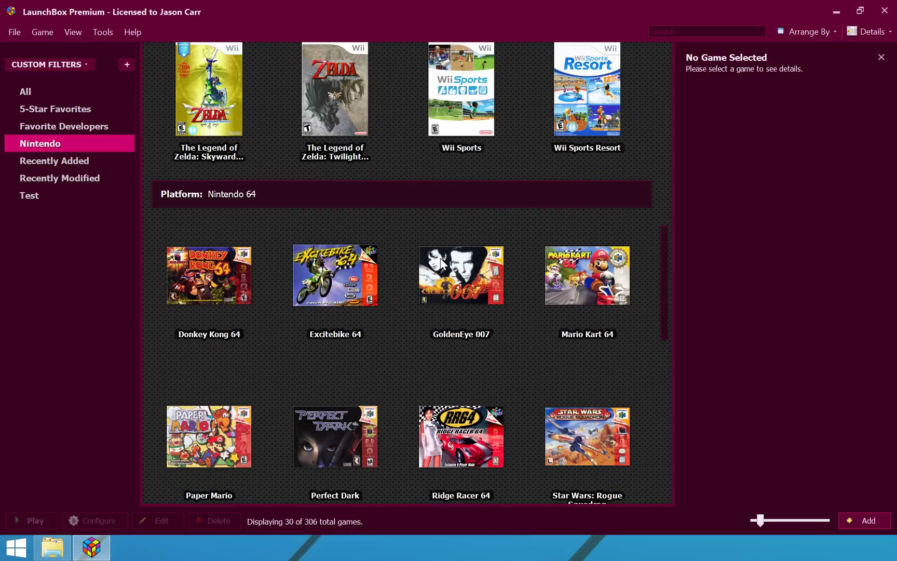
pyautogui.scroll(10, 441, 262)
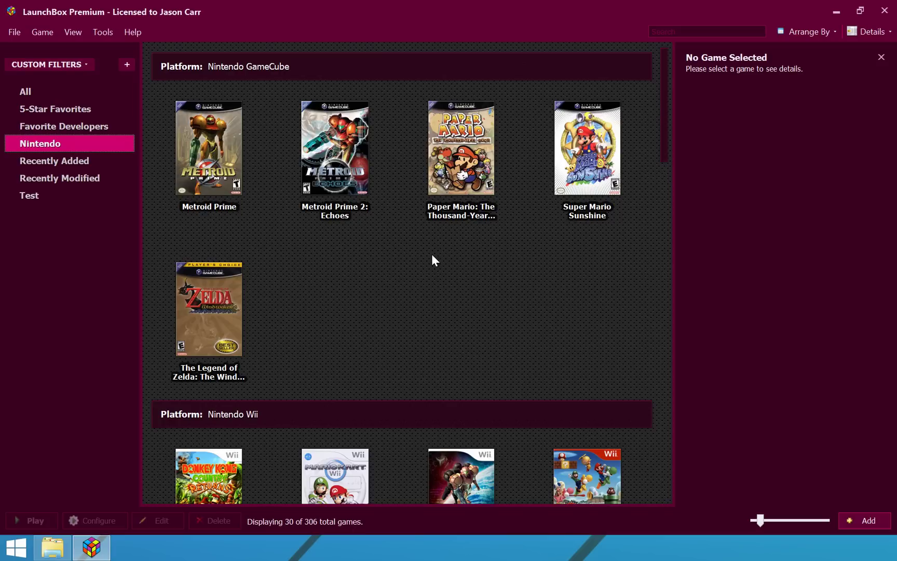
# Set the game font in the options to Copperplate Gothic Bold, size 10, apply it, and check the game titles' look
pyautogui.click(102, 31)
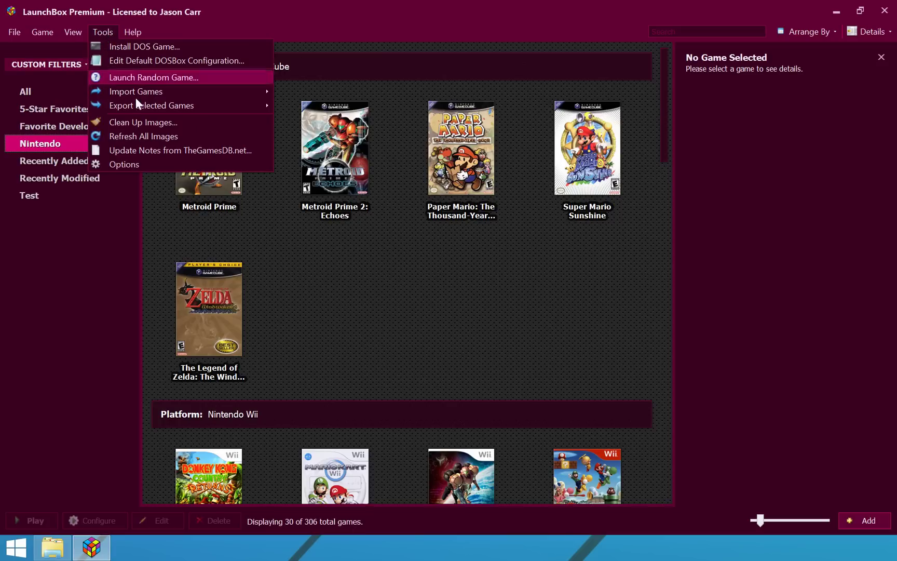
pyautogui.click(140, 164)
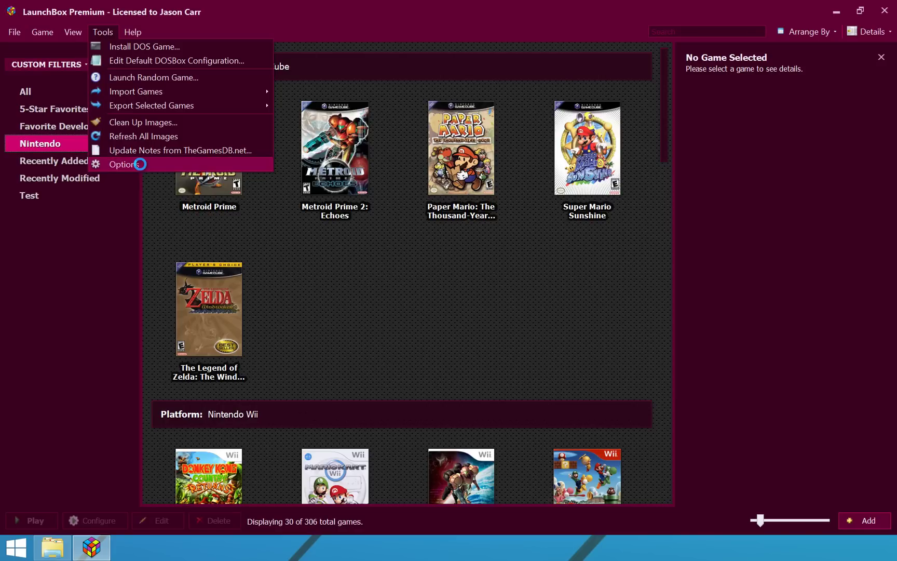
pyautogui.click(259, 217)
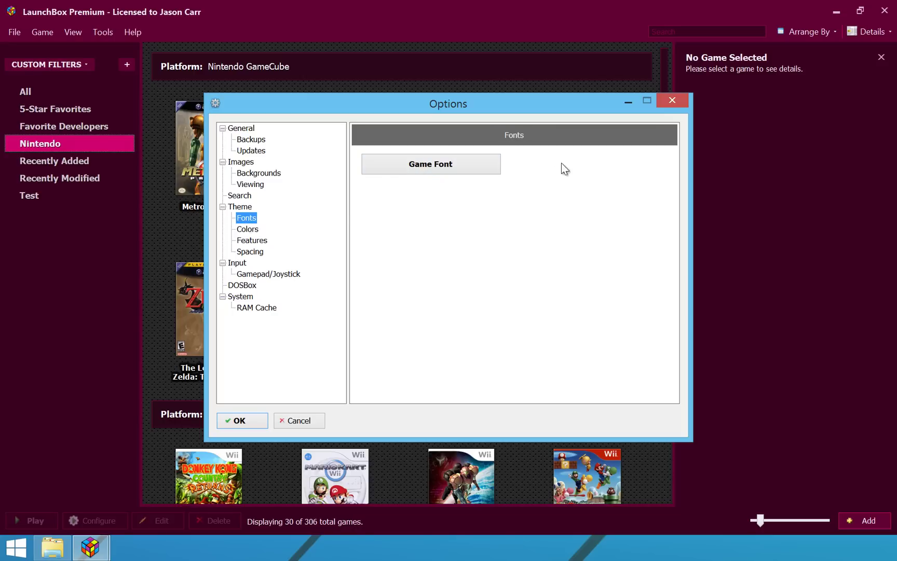
pyautogui.click(445, 164)
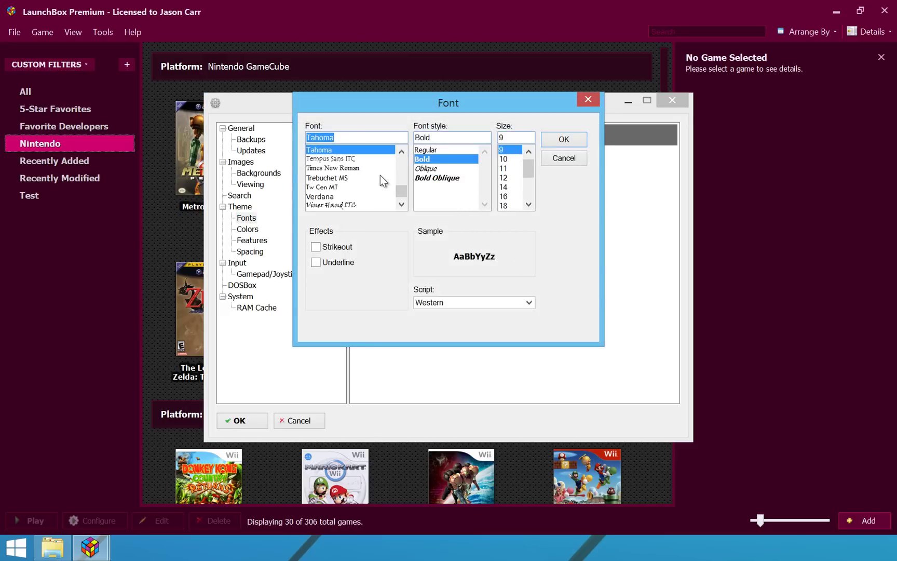
pyautogui.write('Copper')
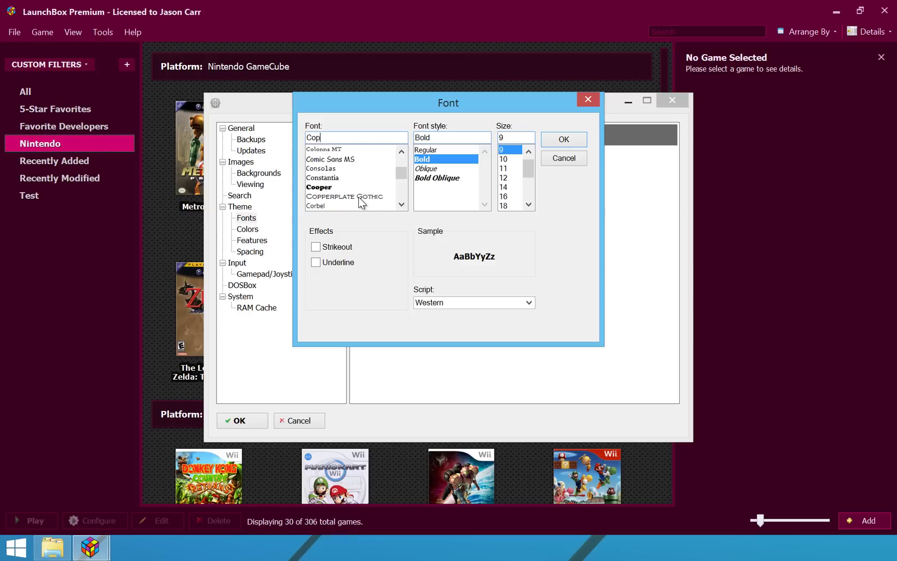
pyautogui.click(364, 150)
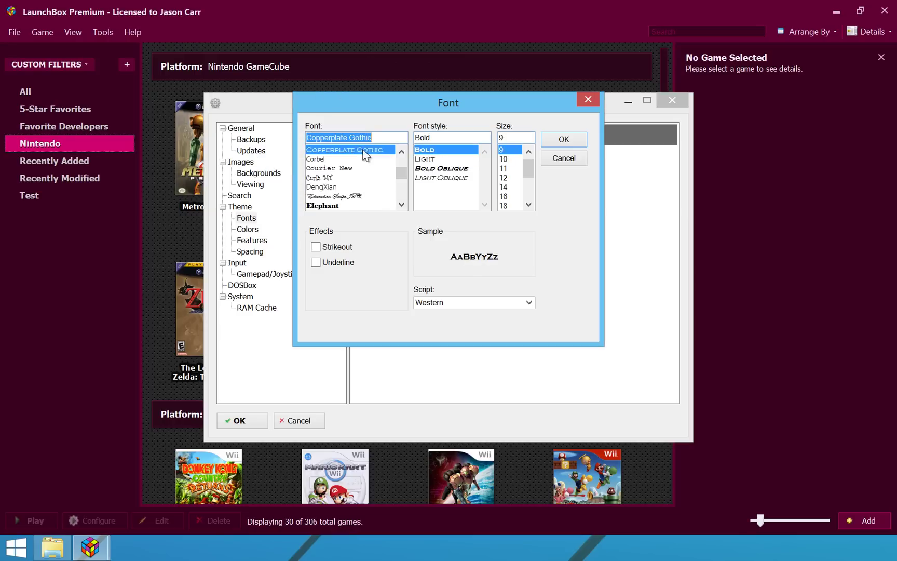
pyautogui.click(503, 168)
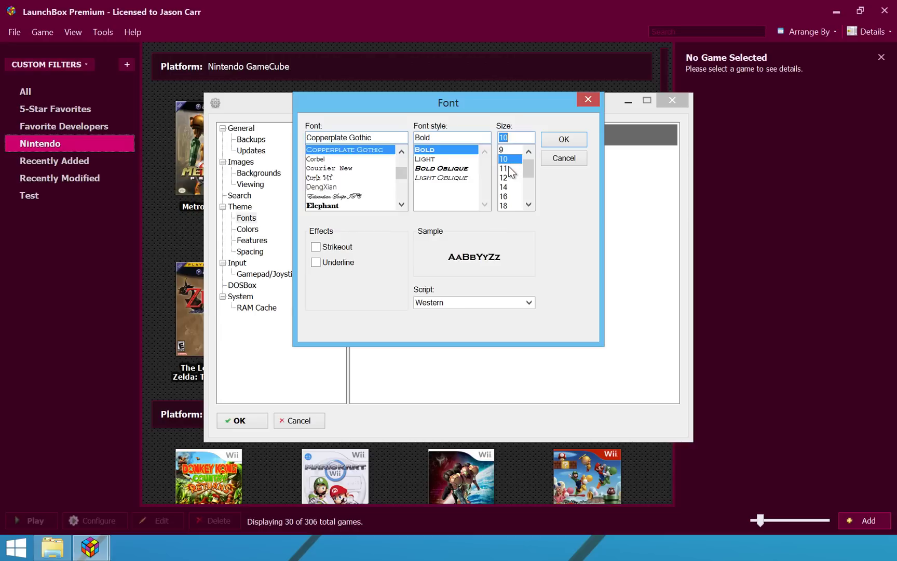
pyautogui.click(566, 145)
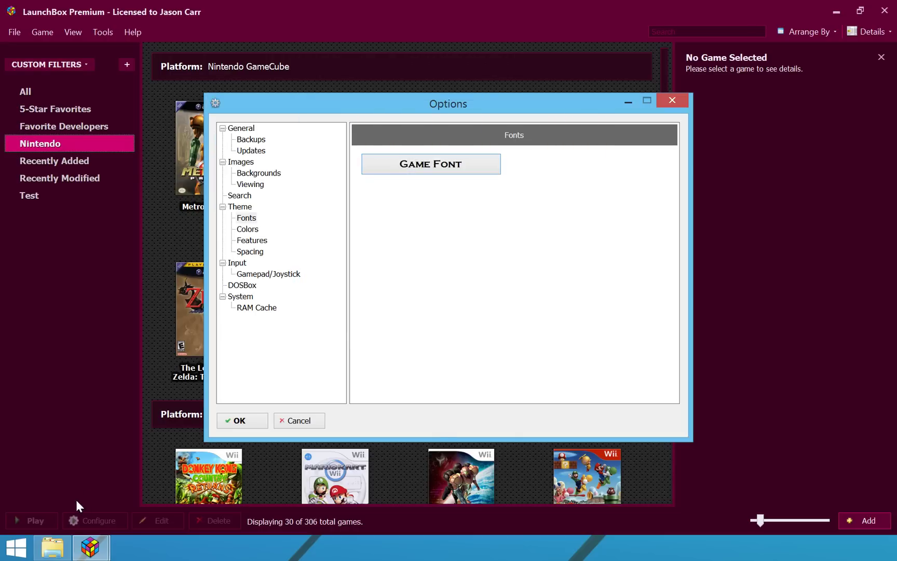
pyautogui.click(244, 421)
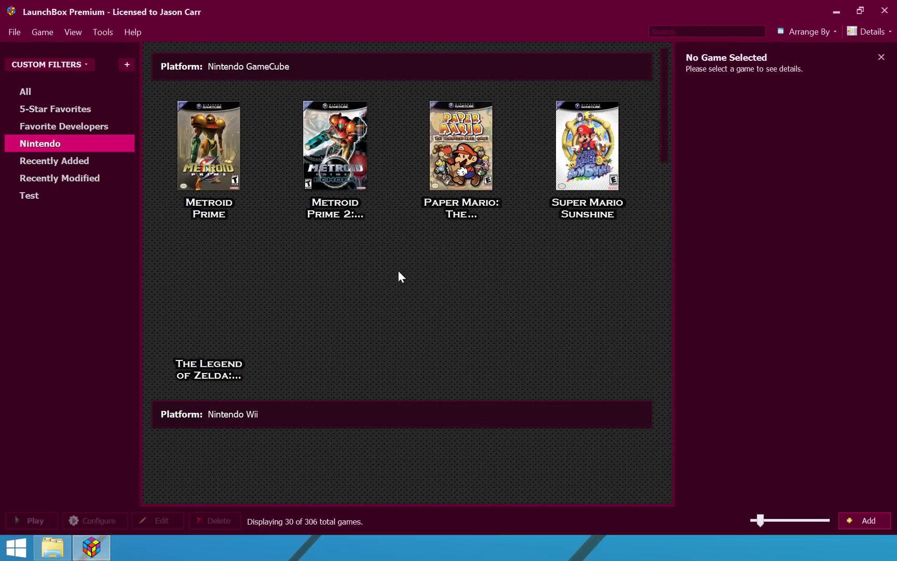
pyautogui.scroll(-5, 534, 236)
pyautogui.scroll(-3, 534, 236)
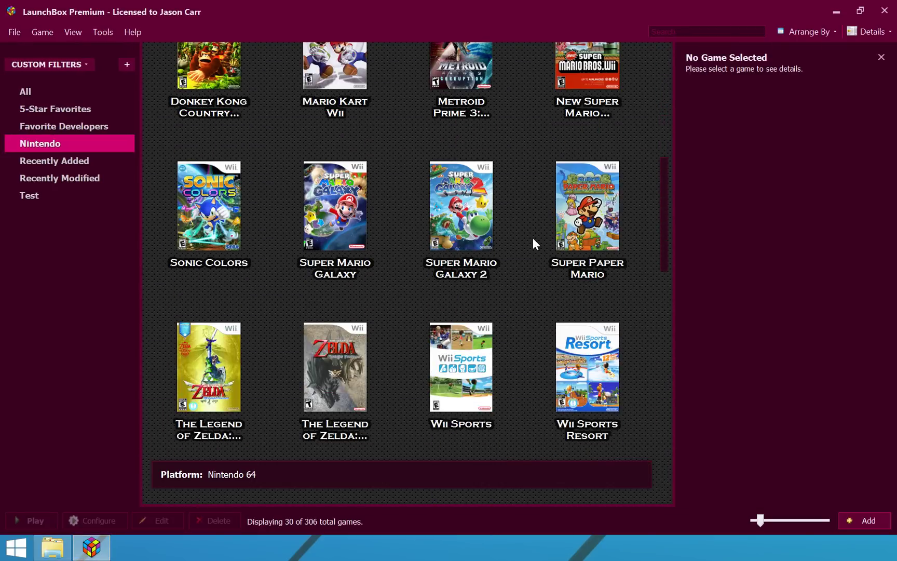
pyautogui.scroll(7, 543, 242)
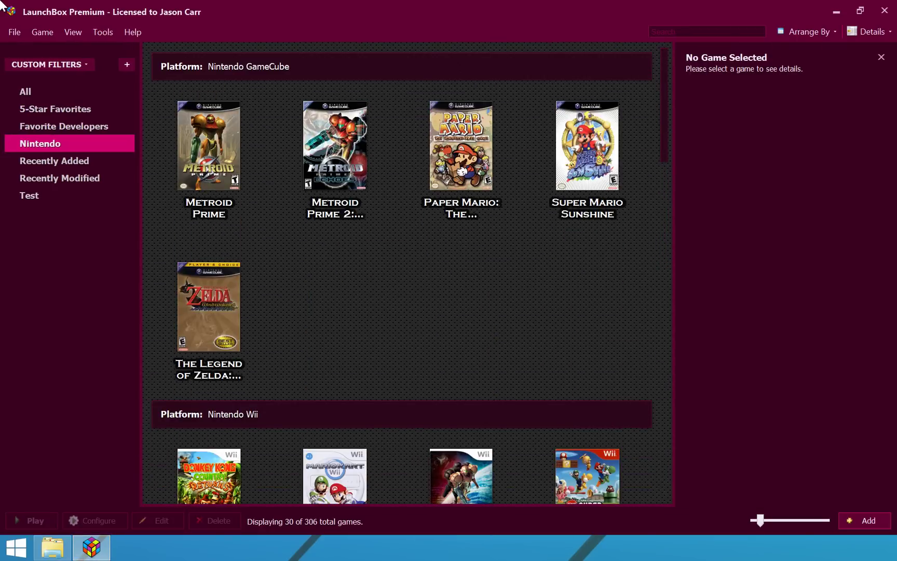
# Enable Colorize Game Selections and Colorize Game Details Popup in the theme features and apply the options
pyautogui.click(90, 30)
pyautogui.click(147, 163)
pyautogui.click(262, 239)
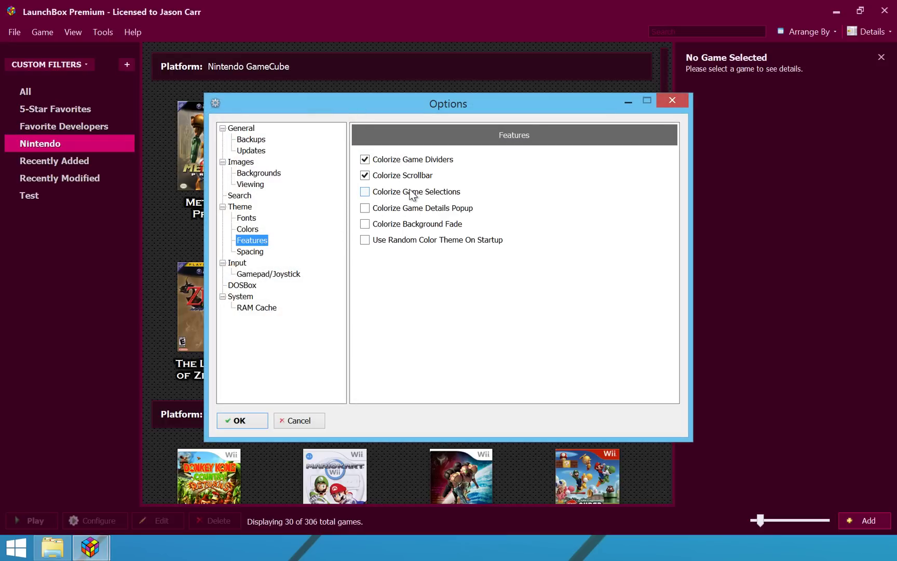
pyautogui.click(412, 193)
pyautogui.click(422, 209)
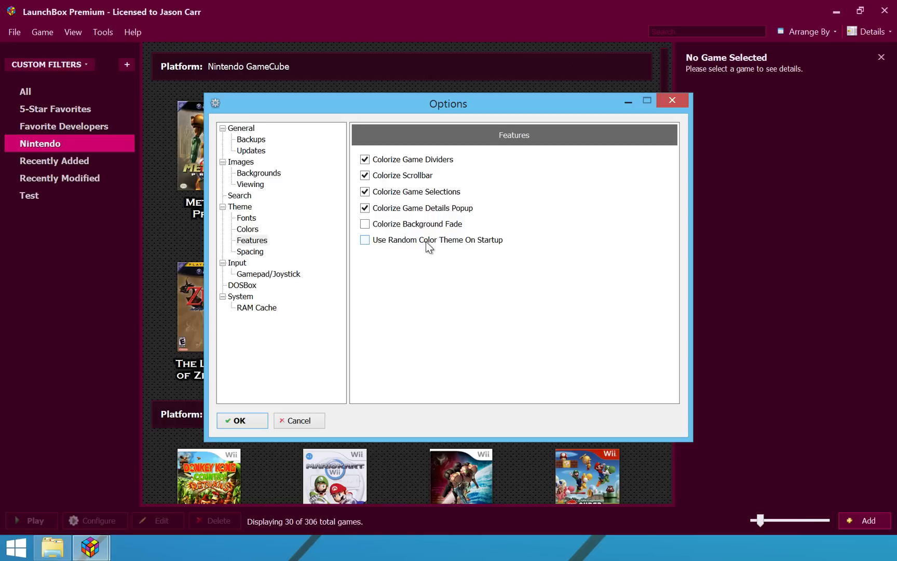
pyautogui.click(241, 421)
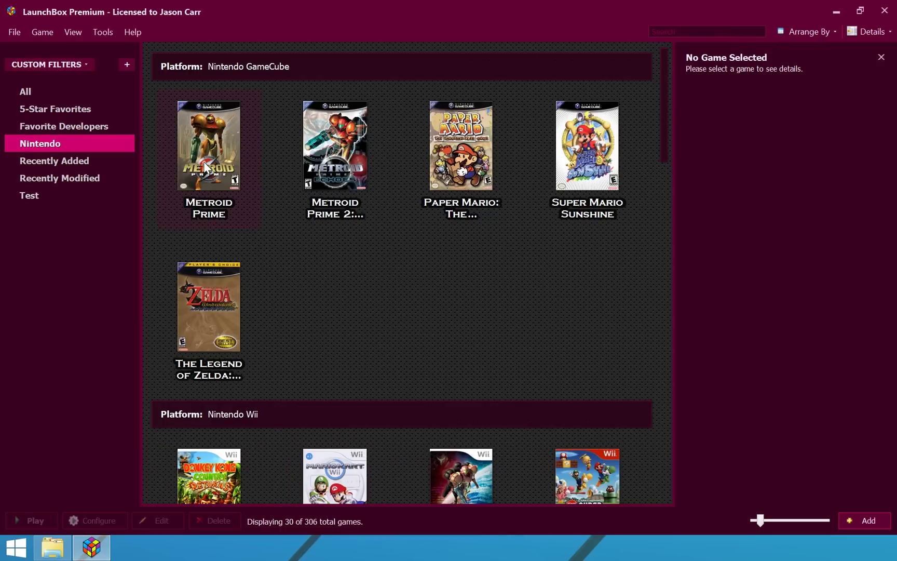
# Select Metroid Prime, Metroid Prime 2: Echoes and The Legend of Zelda: The Wind Waker in turn to check the colorized selections
pyautogui.click(204, 161)
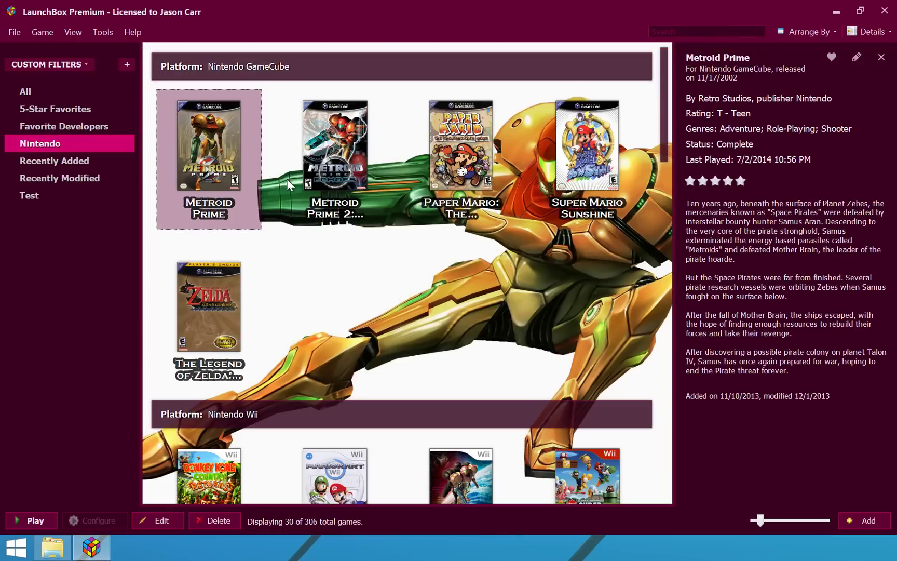
pyautogui.click(332, 177)
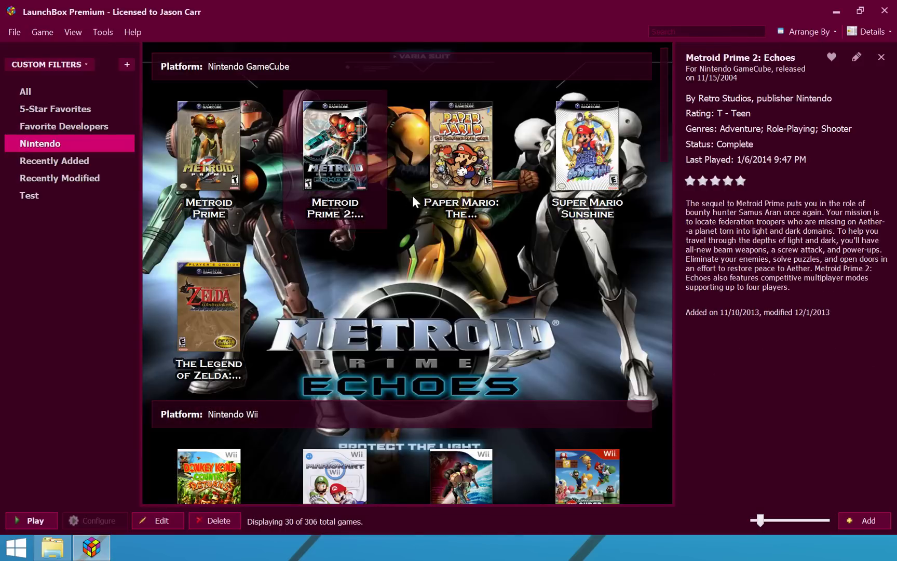
pyautogui.click(216, 325)
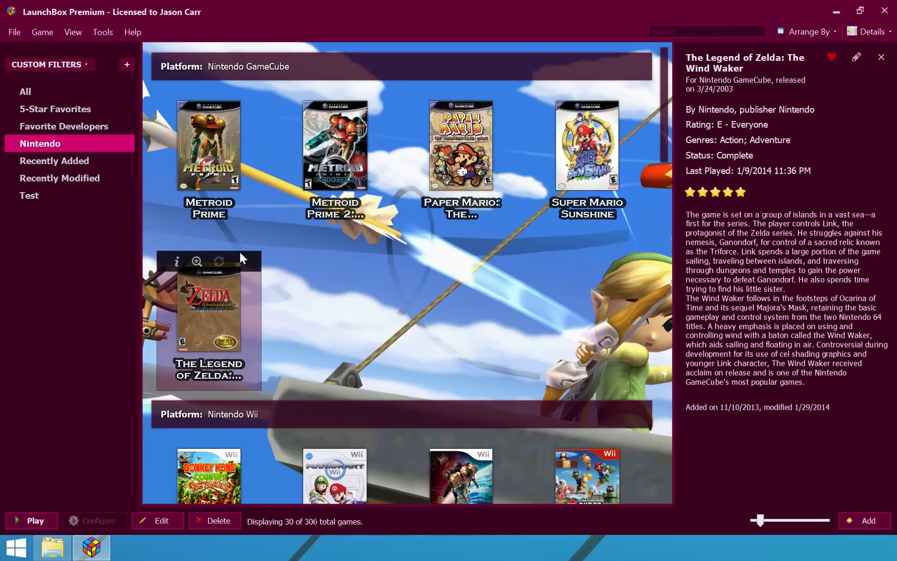
pyautogui.click(208, 156)
# Turn on Show Game Details on Hover and check it on several games in the library
pyautogui.click(100, 33)
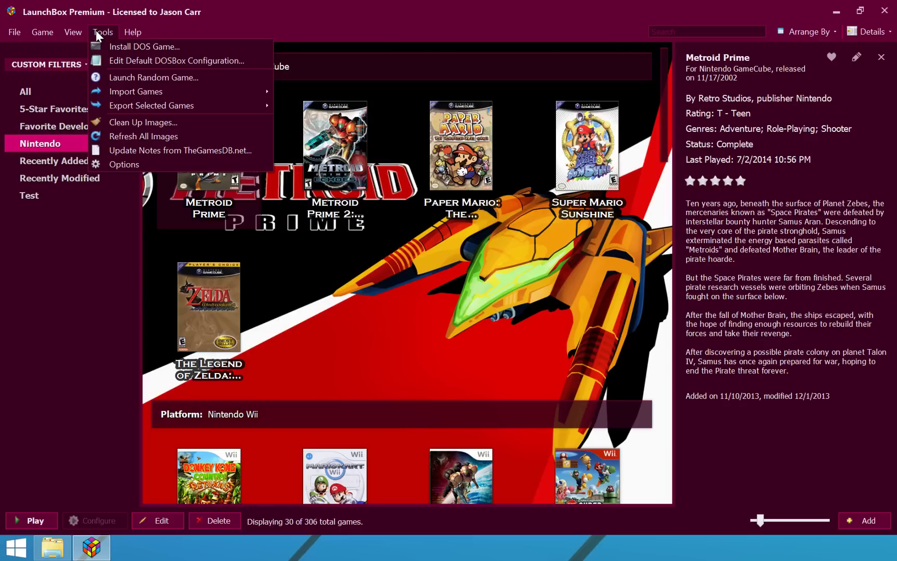
pyautogui.moveTo(63, 30)
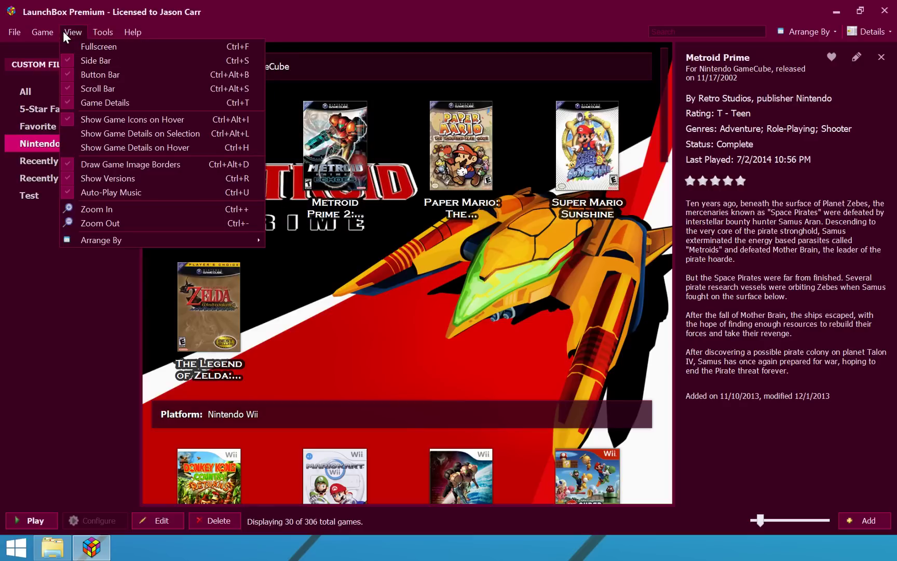
pyautogui.click(94, 148)
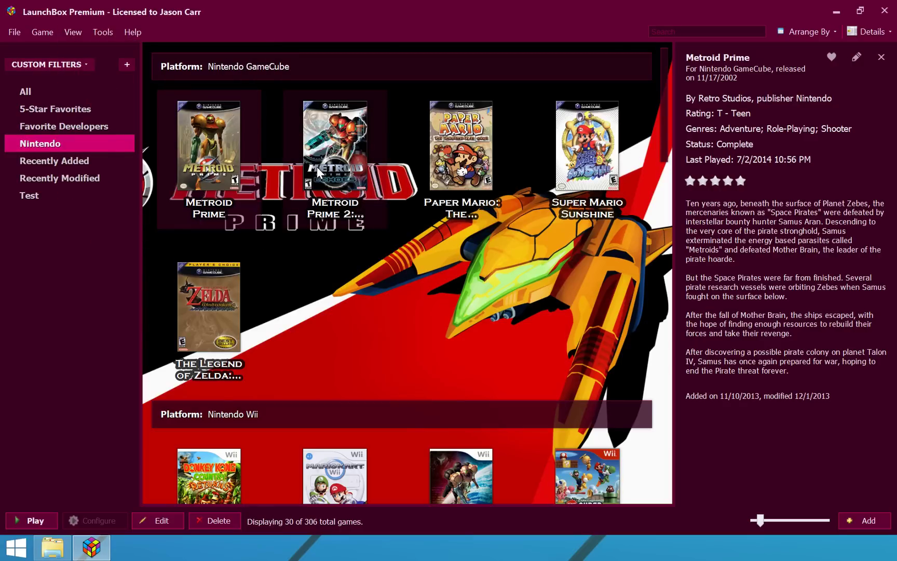
pyautogui.moveTo(464, 477)
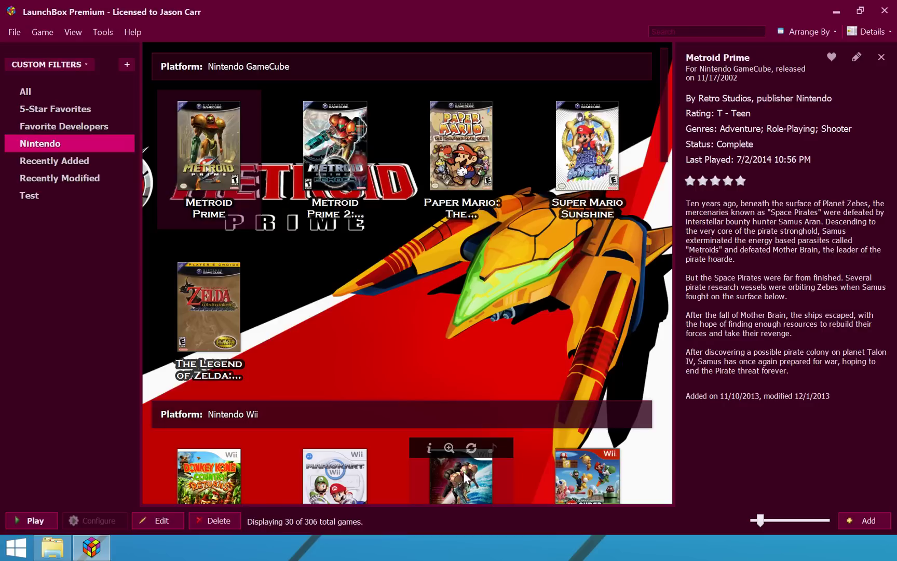
pyautogui.moveTo(472, 162)
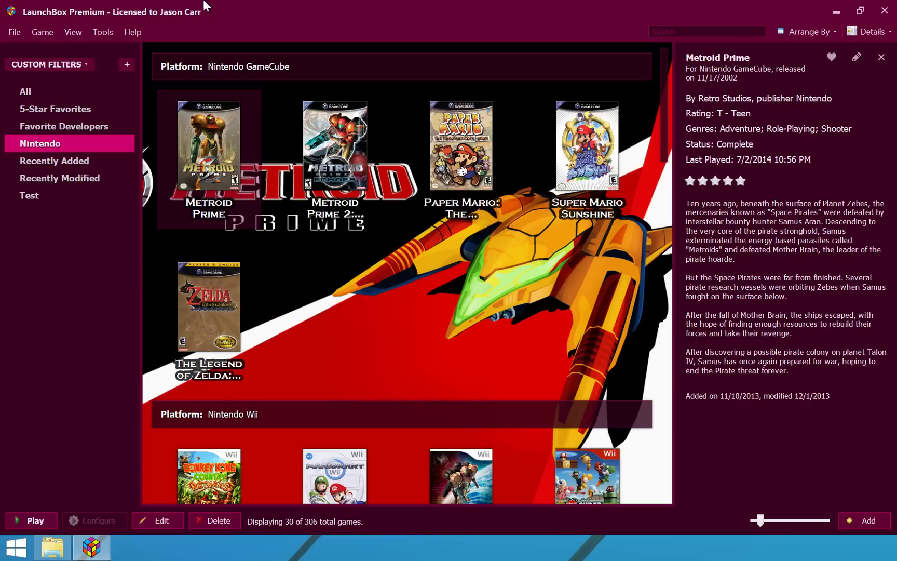
# Turn off Show Game Details on Hover for the game library
pyautogui.click(103, 31)
pyautogui.moveTo(73, 33)
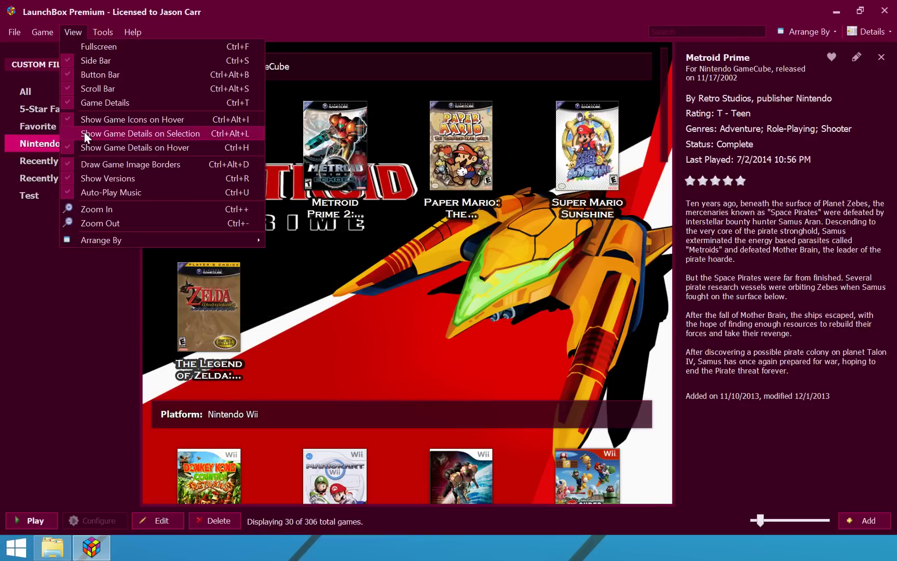
pyautogui.click(91, 148)
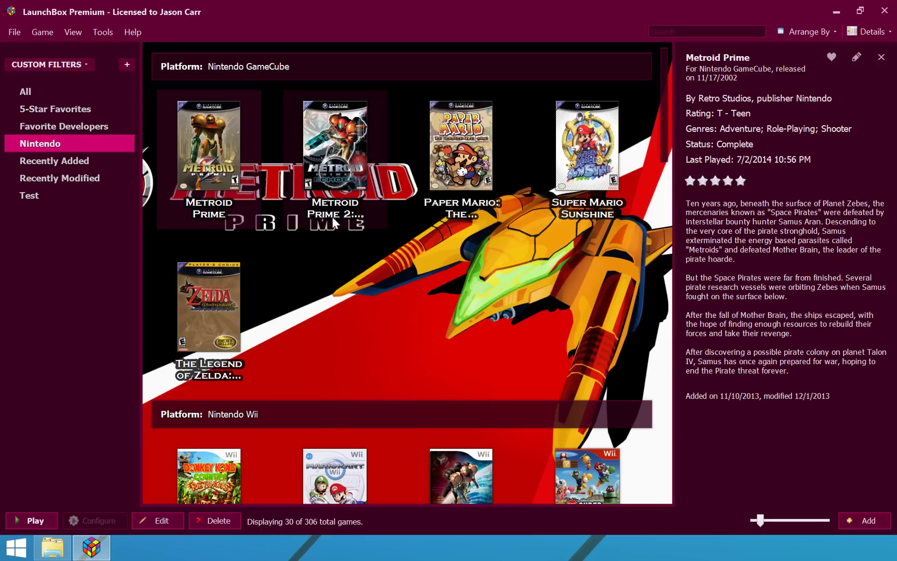
# Set the game aspect ratio to 1.05 in the theme's spacing options and apply the change
pyautogui.click(105, 28)
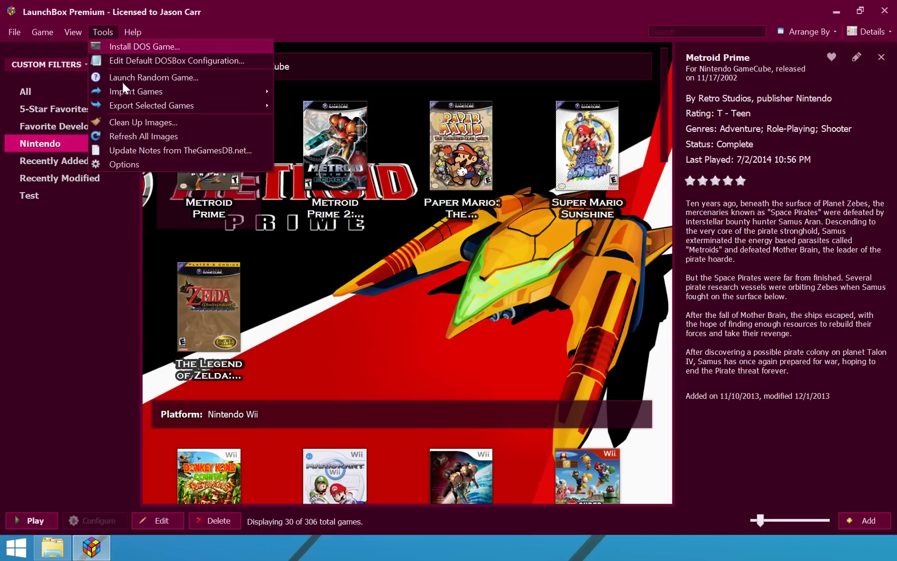
pyautogui.click(140, 159)
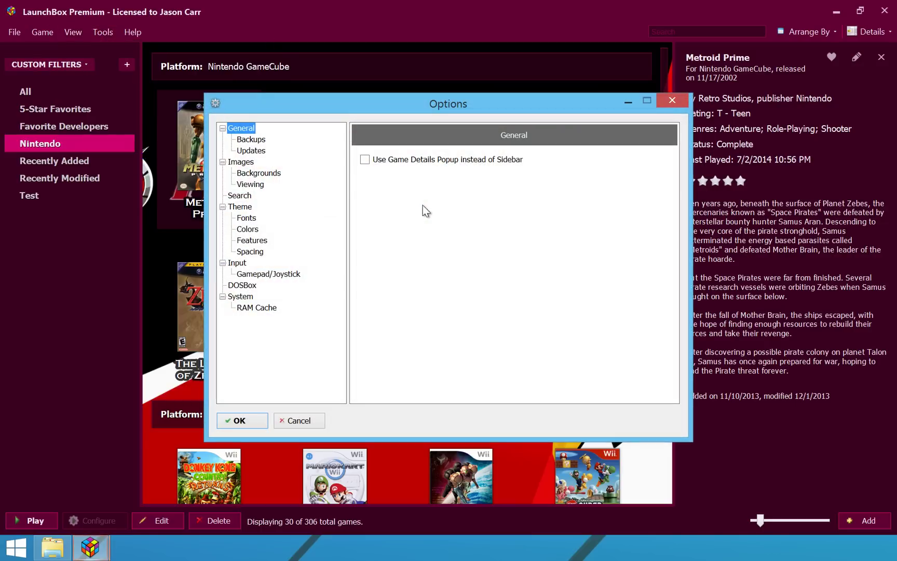
pyautogui.click(243, 241)
pyautogui.click(244, 251)
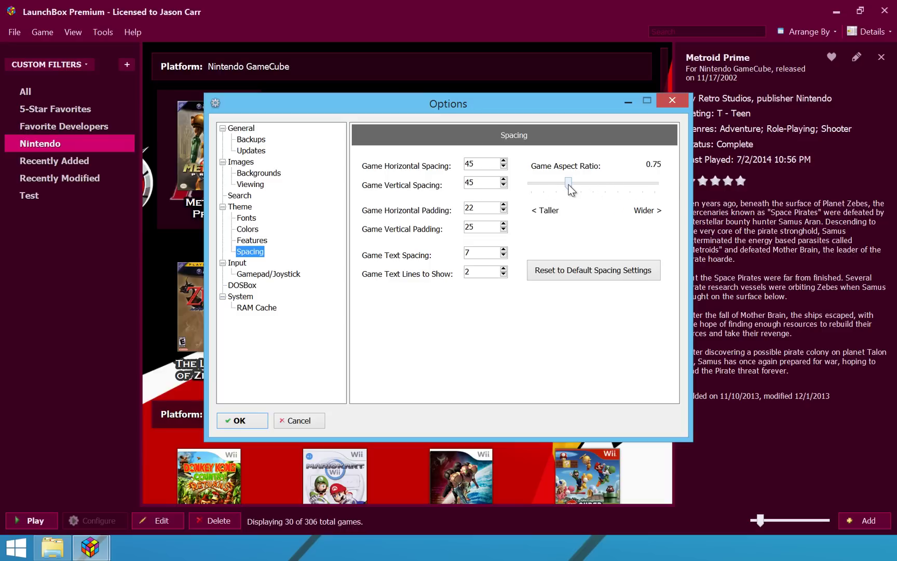
pyautogui.moveTo(569, 184); pyautogui.dragTo(605, 183)
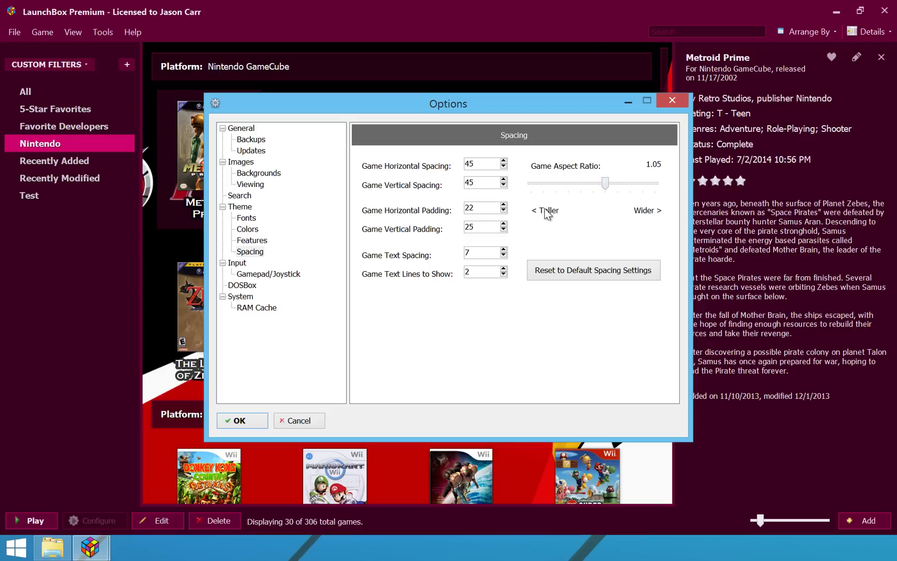
pyautogui.click(239, 420)
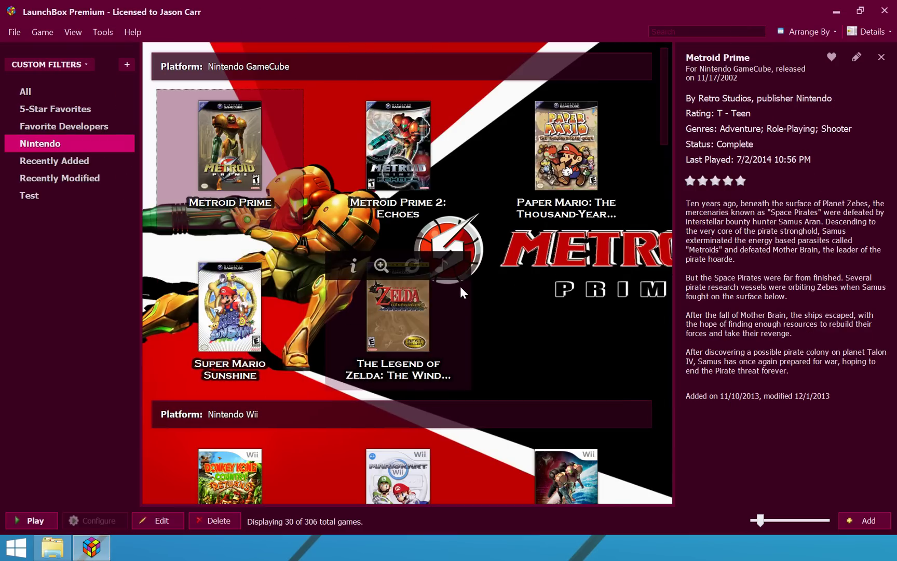
# Browse the Nintendo games, selecting Donkey Kong 64, GoldenEye 007, Paper Mario and Mario Kart 64, to check how the box art fits the wider spacing
pyautogui.scroll(-15, 460, 286)
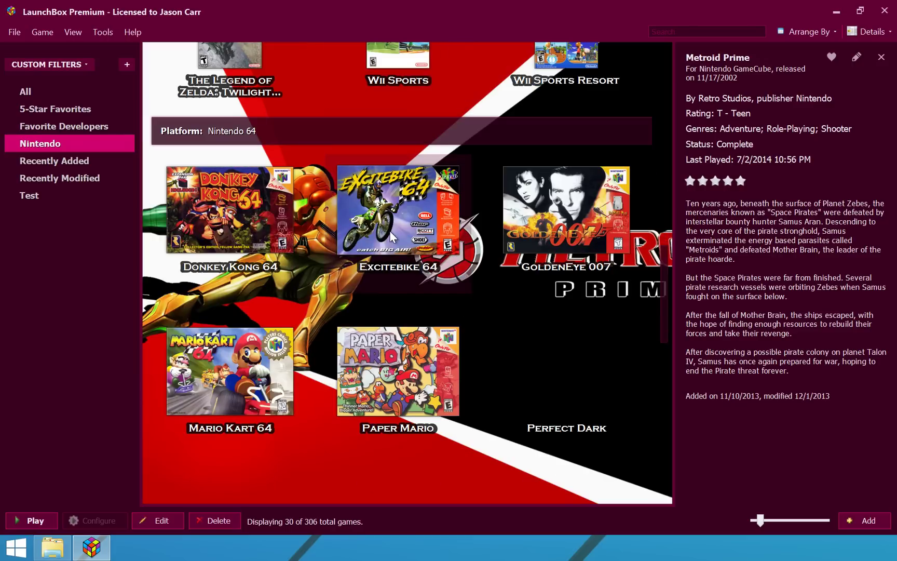
pyautogui.click(390, 230)
pyautogui.click(254, 251)
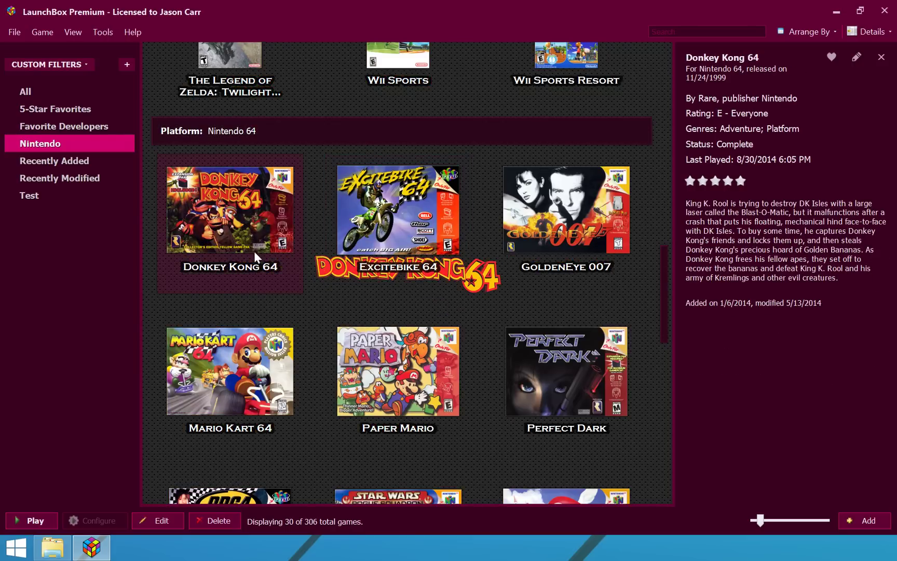
pyautogui.click(395, 236)
pyautogui.click(573, 260)
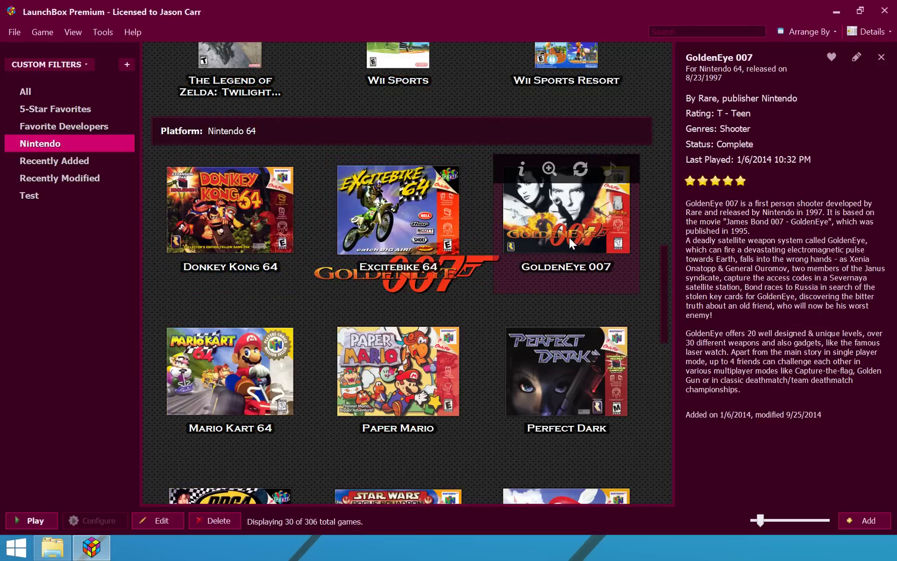
pyautogui.click(385, 405)
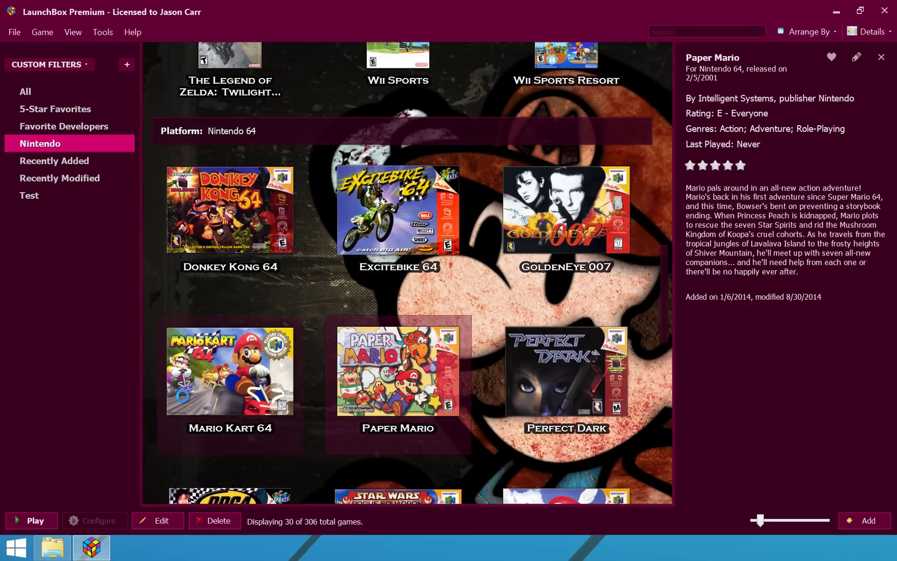
pyautogui.click(534, 305)
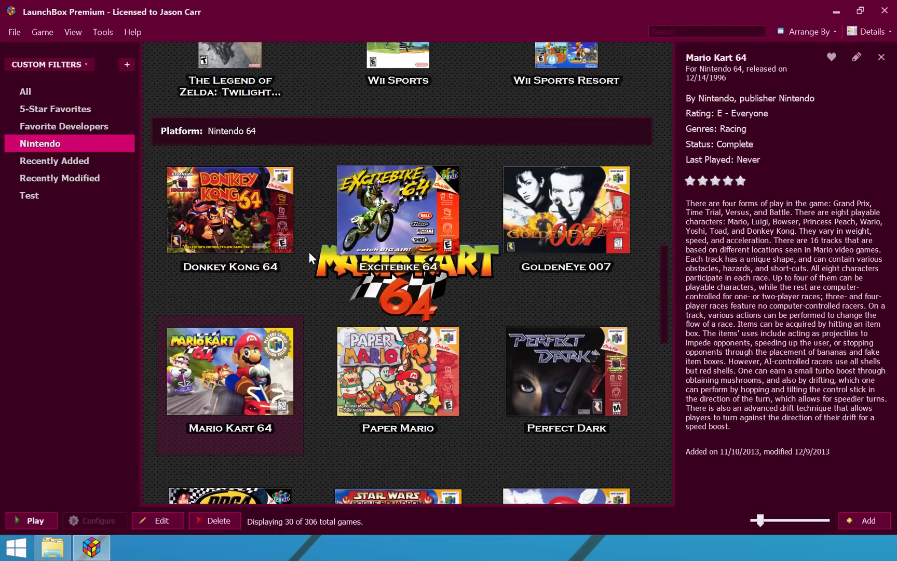
pyautogui.scroll(-5, 515, 226)
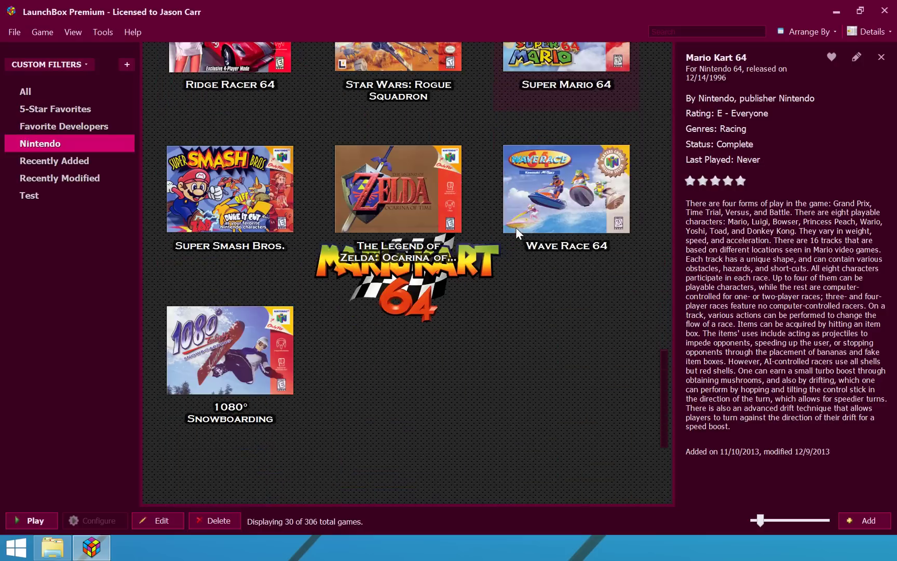
pyautogui.scroll(-3, 515, 238)
pyautogui.scroll(8, 513, 244)
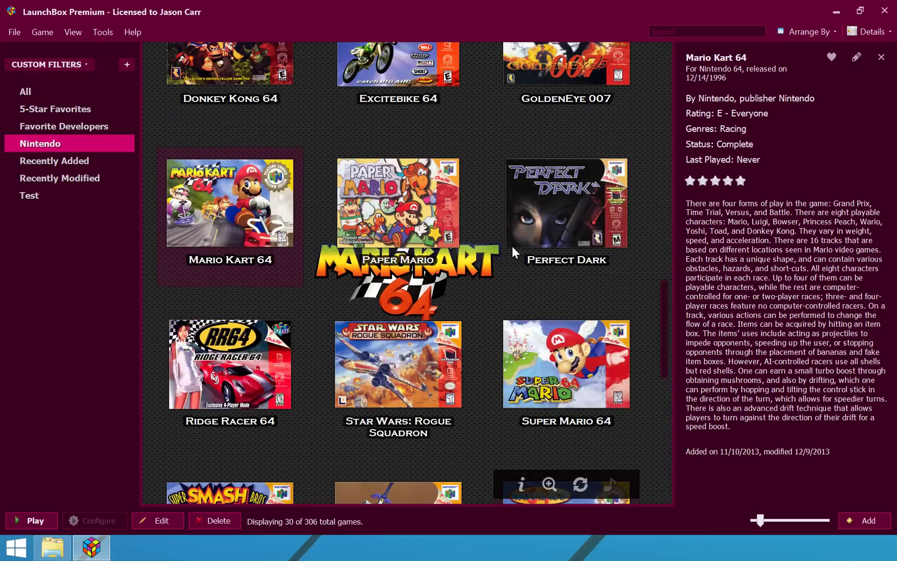
pyautogui.scroll(10, 476, 265)
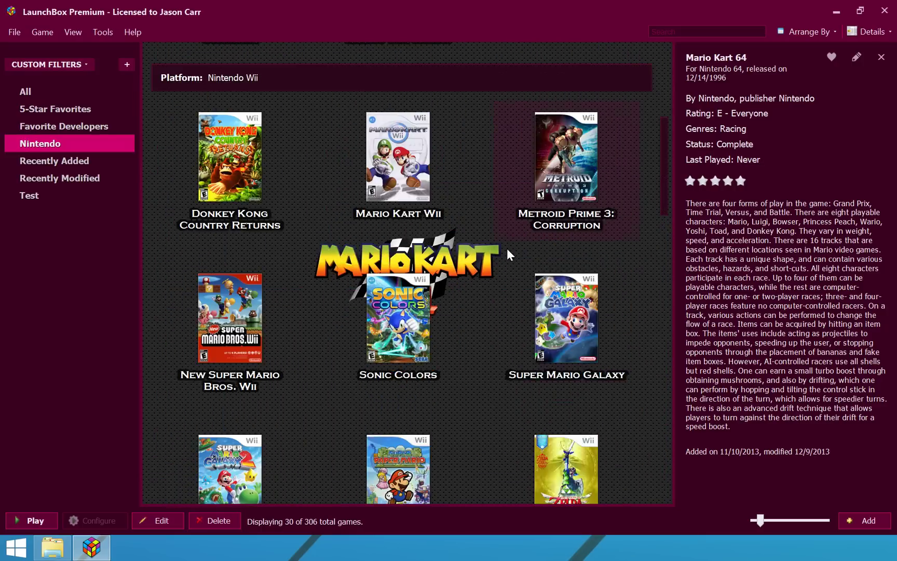